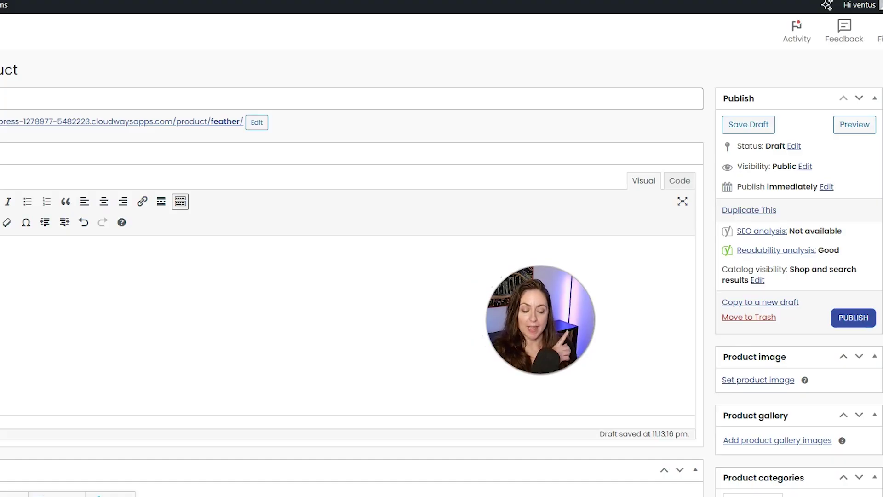
Upload the feather photo from the computer and set it as the product image.
{"action": "left_click", "coordinate": [749, 388]}
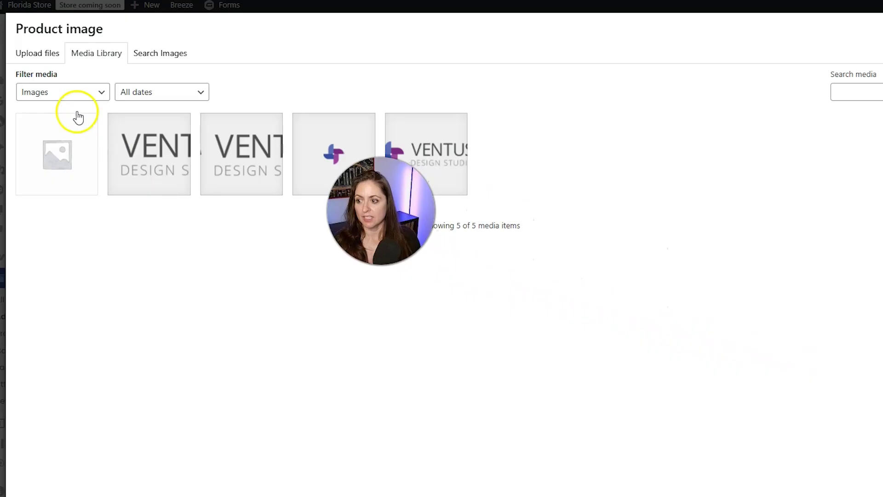
{"action": "left_click", "coordinate": [51, 58]}
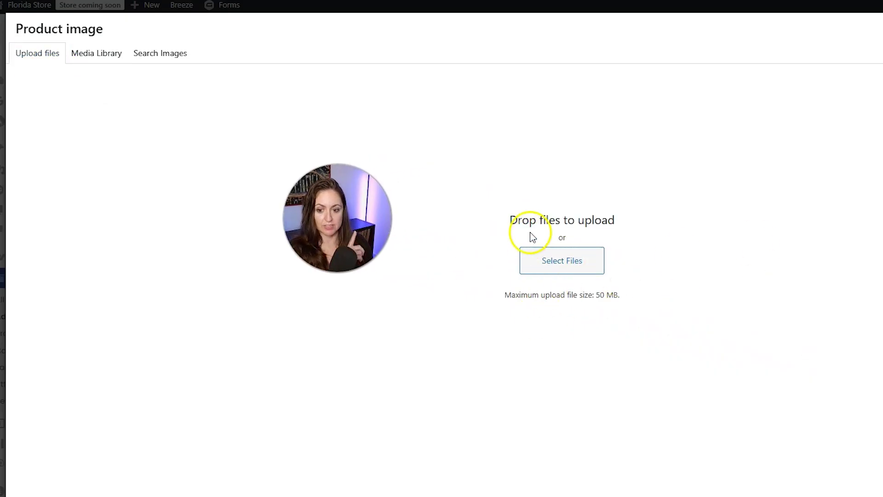
{"action": "left_click", "coordinate": [571, 266]}
{"action": "left_click_drag", "start_coordinate": [882, 186], "coordinate": [569, 241]}
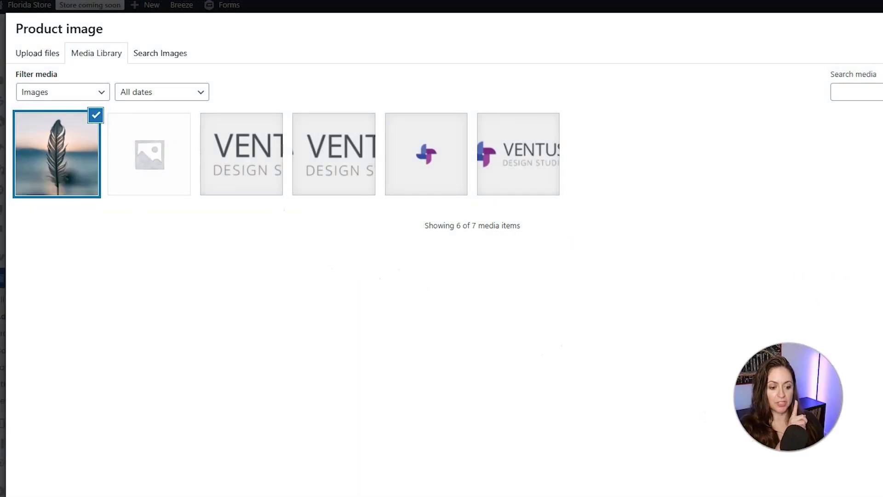
{"action": "left_click", "coordinate": [813, 481]}
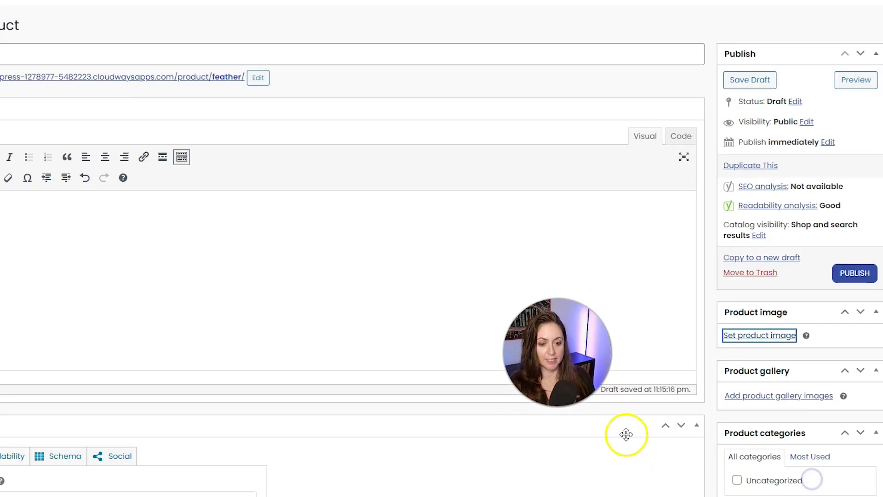
Upload the photo of the yellow bird on a branch and add it to the product gallery.
{"action": "scroll", "coordinate": [616, 328], "scroll_direction": "down", "scroll_amount": 1}
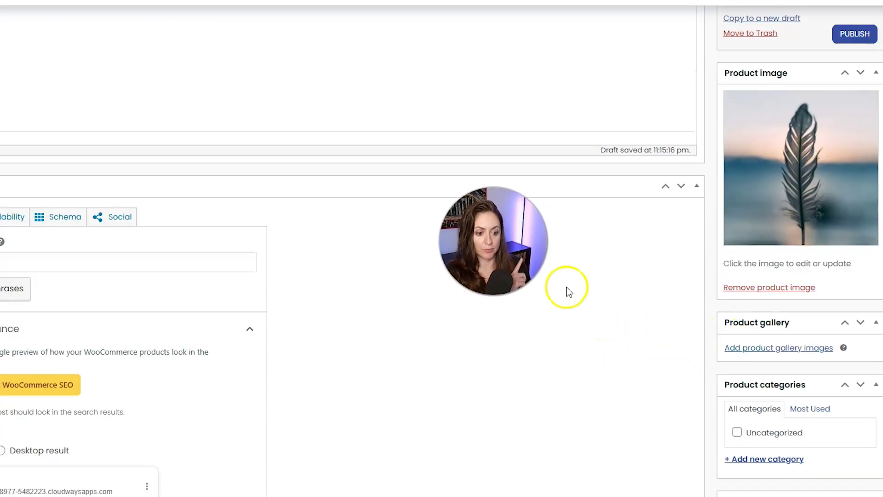
{"action": "left_click", "coordinate": [739, 349]}
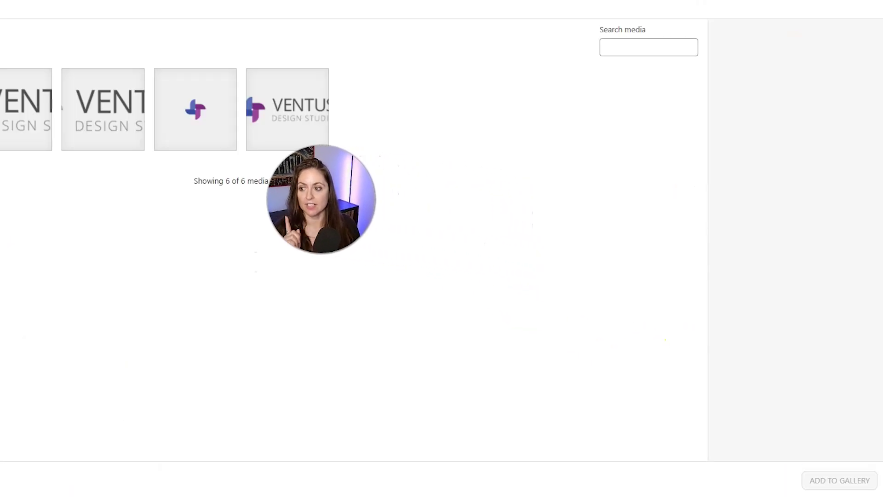
{"action": "left_click", "coordinate": [51, 16]}
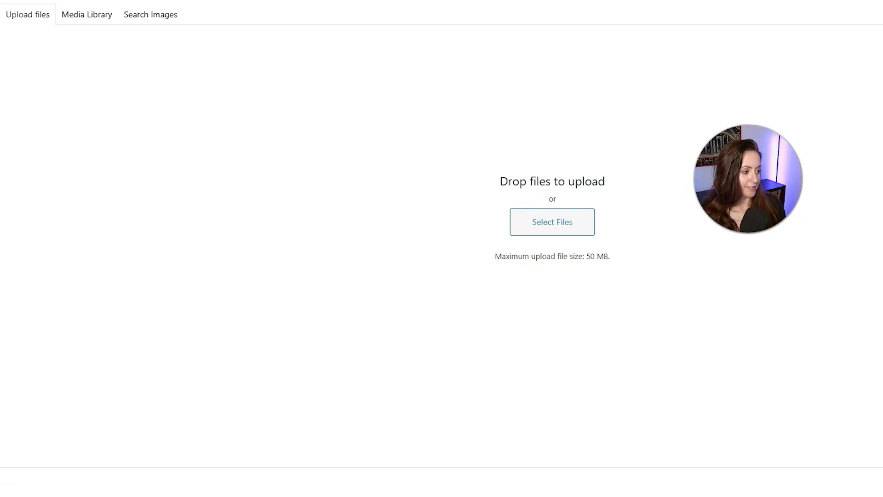
{"action": "left_click_drag", "start_coordinate": [882, 313], "coordinate": [411, 250]}
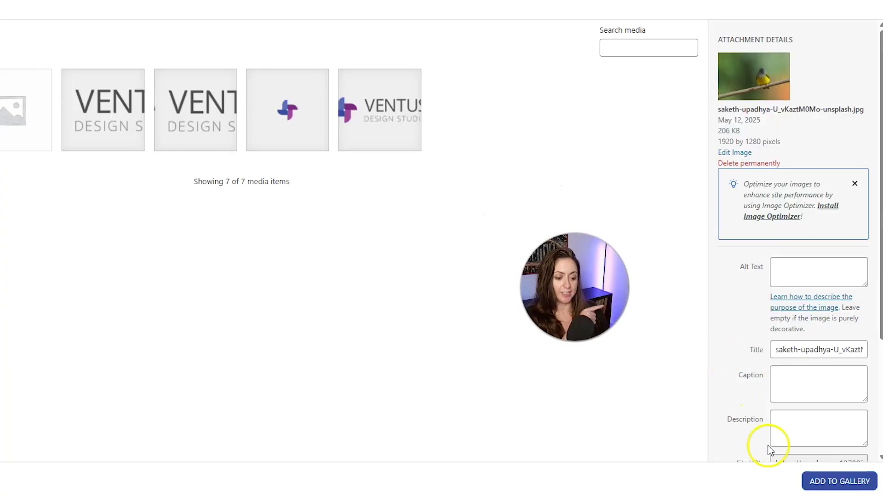
{"action": "left_click", "coordinate": [819, 486]}
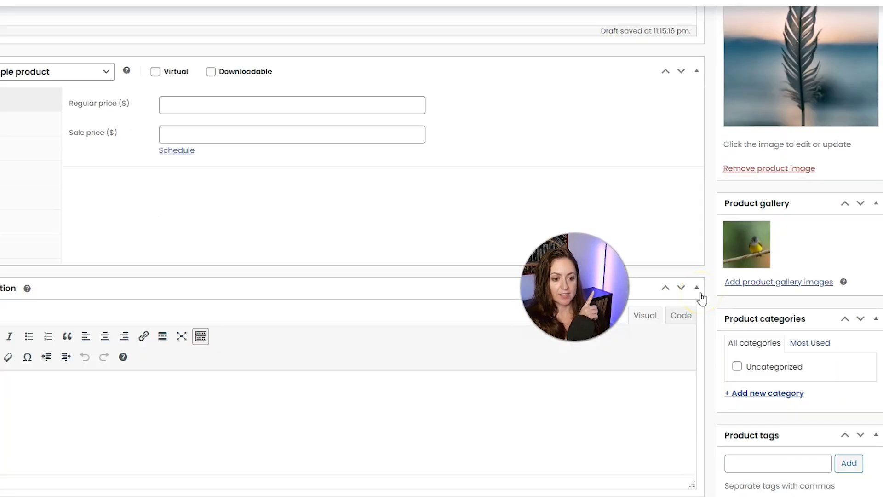
Create a new product category named "Stuff From Birds" for the product.
{"action": "scroll", "coordinate": [700, 298], "scroll_direction": "down", "scroll_amount": 1}
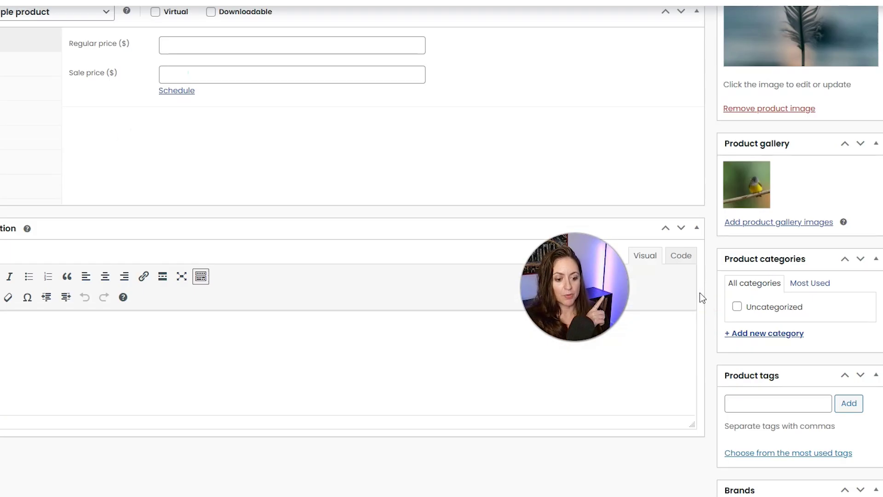
{"action": "left_click", "coordinate": [739, 338]}
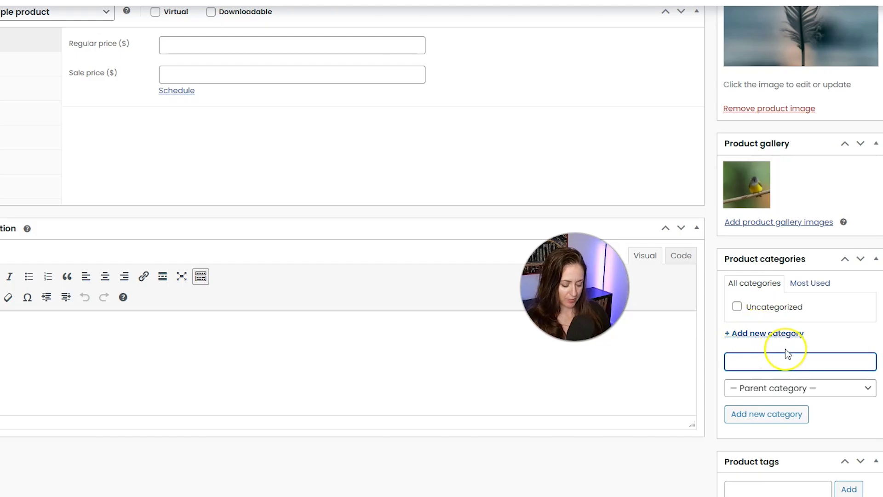
{"action": "type", "text": "Stuff From Birds"}
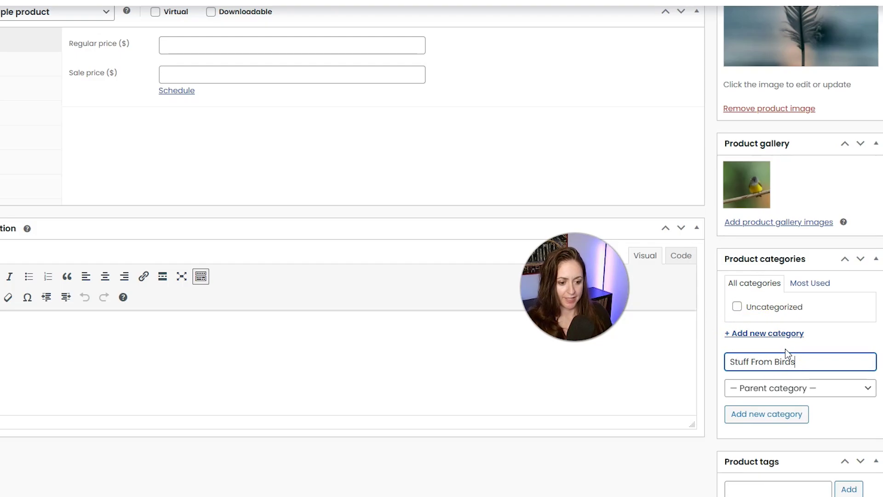
{"action": "left_click", "coordinate": [739, 413]}
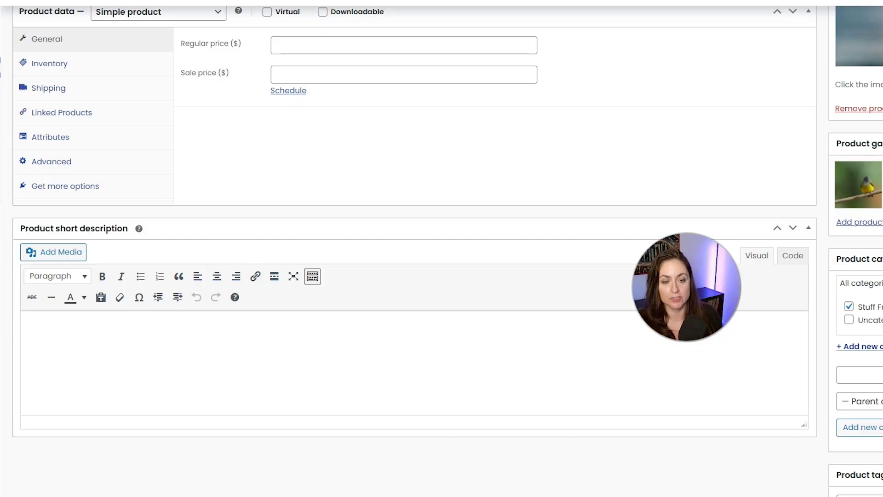
Set the product's regular price to $1000 and its sale price to $1, without a sale schedule.
{"action": "scroll", "coordinate": [134, 222], "scroll_direction": "up", "scroll_amount": 5}
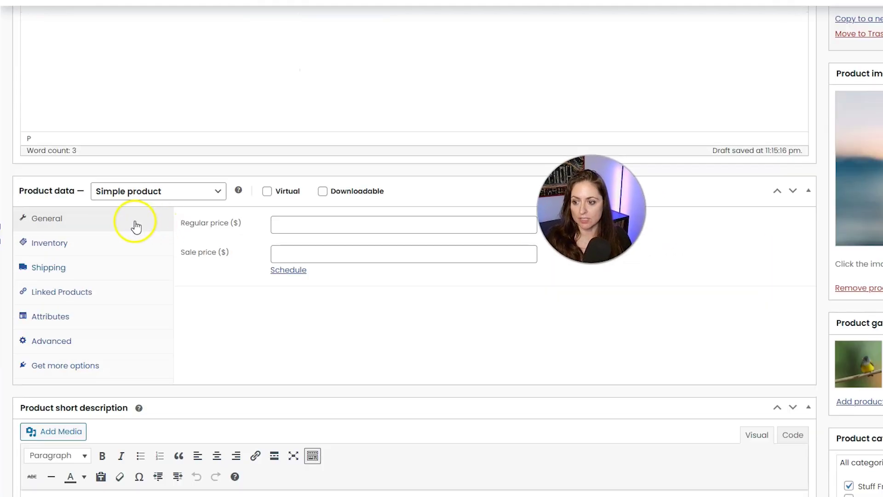
{"action": "scroll", "coordinate": [53, 226], "scroll_direction": "up", "scroll_amount": 3}
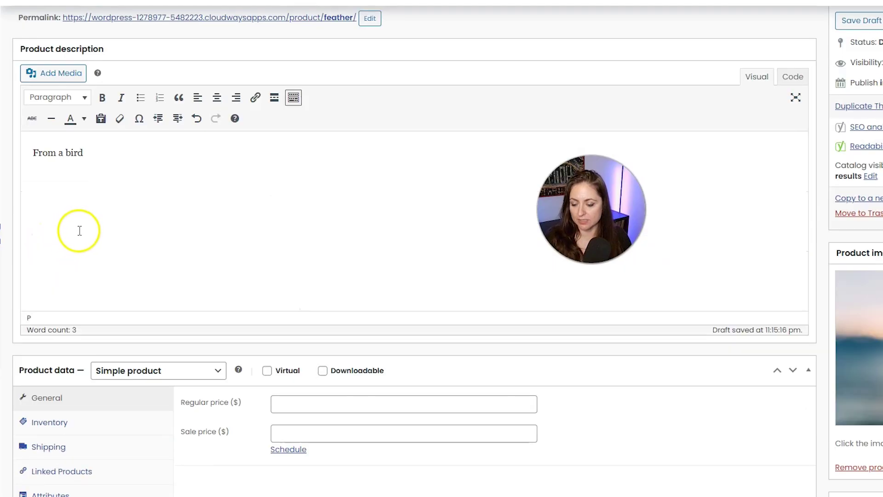
{"action": "scroll", "coordinate": [80, 275], "scroll_direction": "down", "scroll_amount": 1}
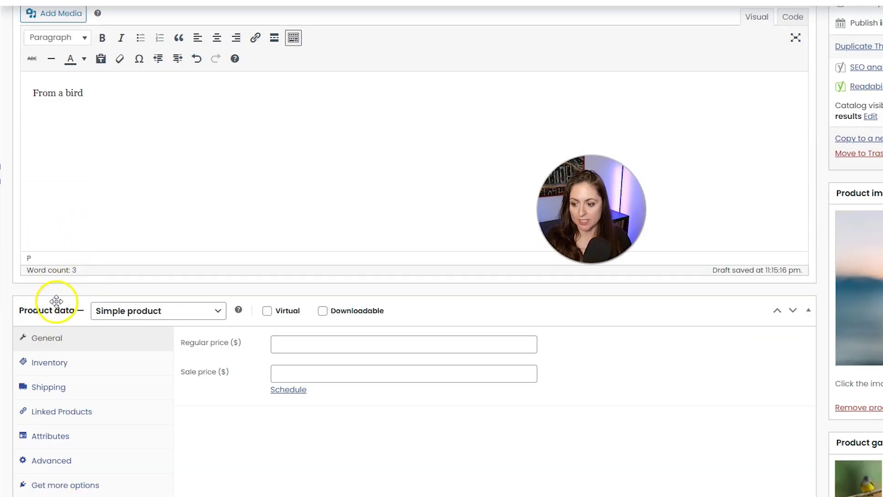
{"action": "scroll", "coordinate": [54, 302], "scroll_direction": "down", "scroll_amount": 1}
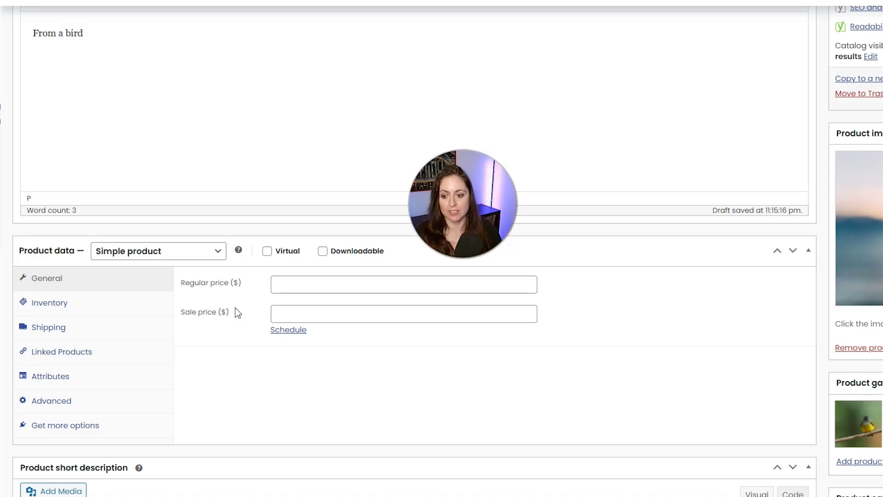
{"action": "left_click", "coordinate": [295, 285]}
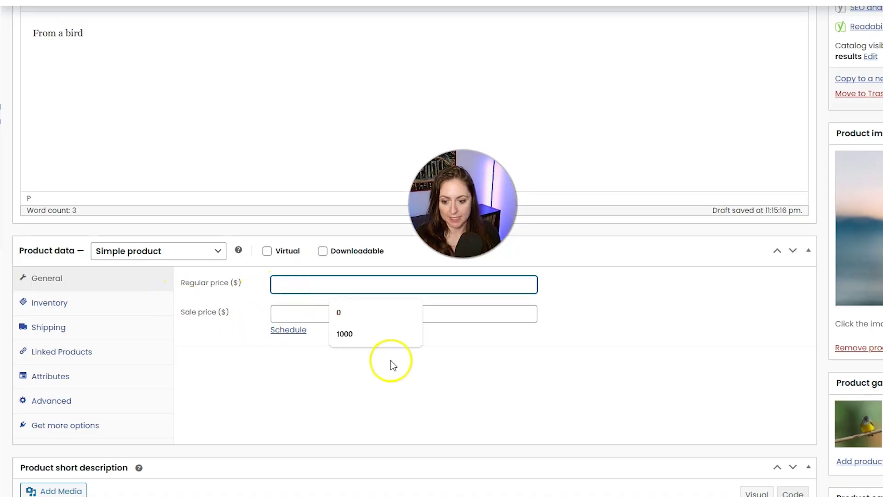
{"action": "left_click", "coordinate": [370, 339]}
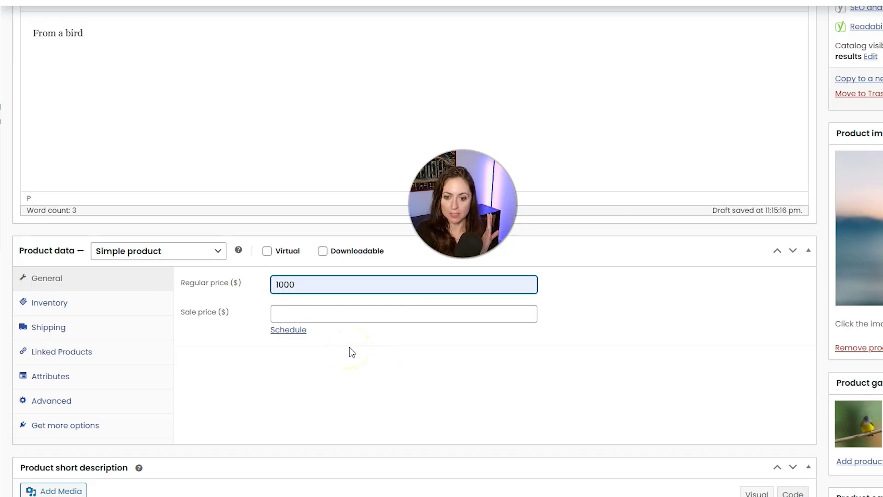
{"action": "left_click", "coordinate": [328, 316]}
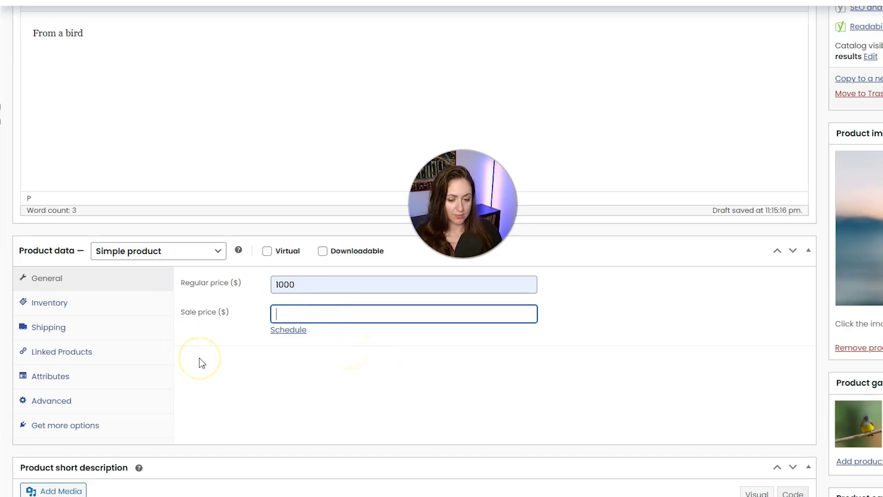
{"action": "type", "text": "1"}
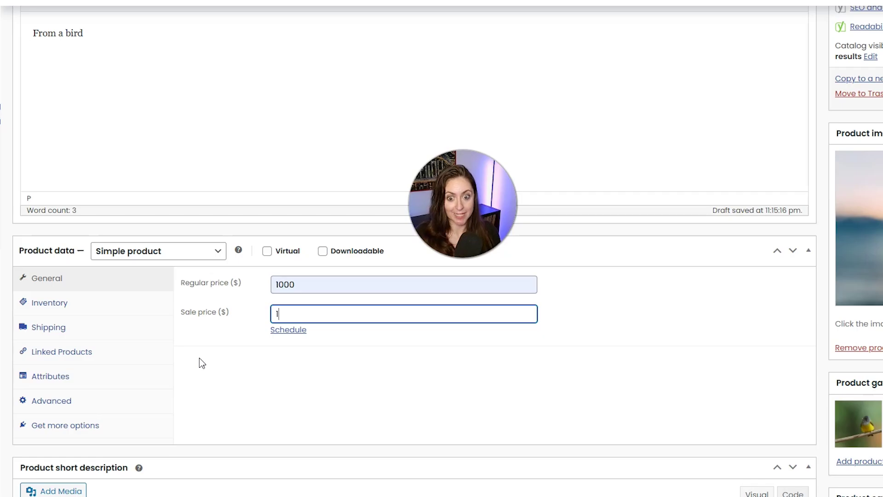
{"action": "left_click", "coordinate": [284, 330]}
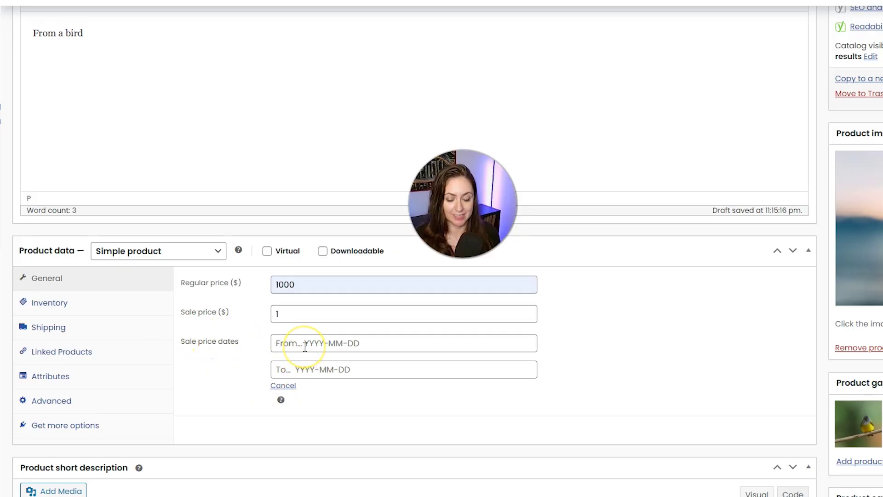
{"action": "left_click", "coordinate": [283, 386]}
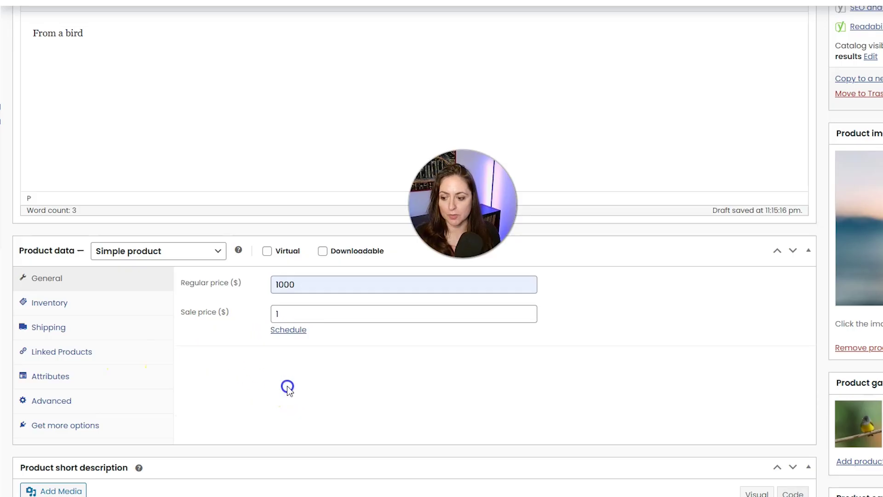
Assign the Small shipping class to the Feather product and publish it.
{"action": "left_click", "coordinate": [72, 330]}
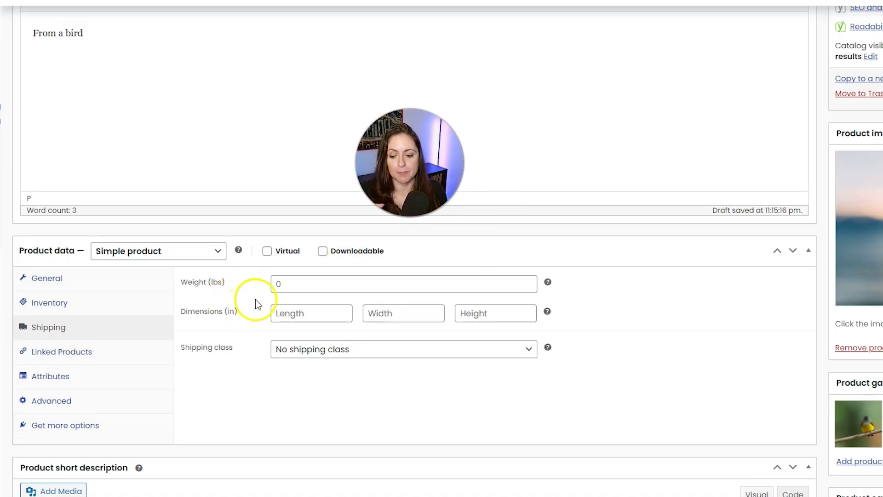
{"action": "left_click", "coordinate": [304, 351]}
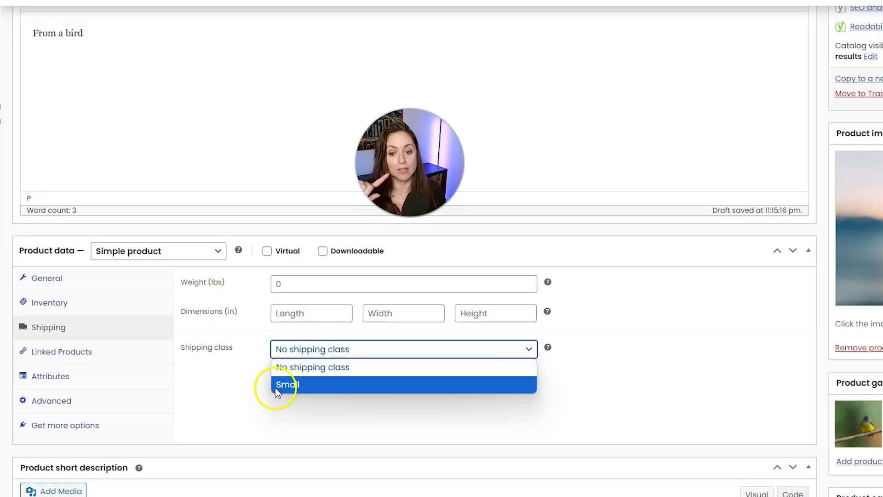
{"action": "left_click", "coordinate": [310, 383]}
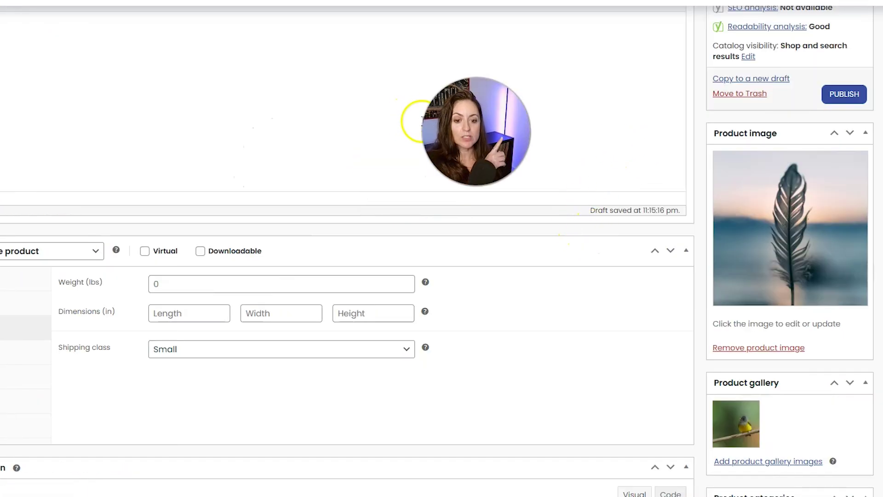
{"action": "left_click", "coordinate": [834, 94]}
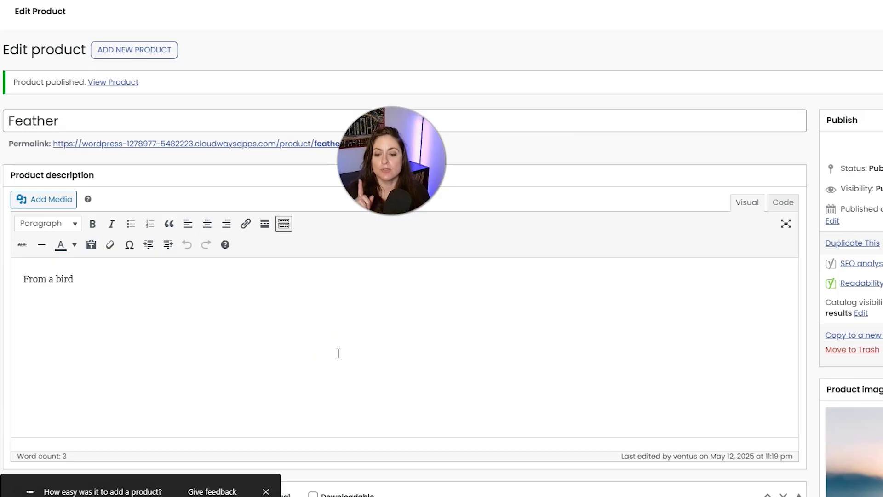
Start a new product named "Bird Bundle" with the description "Bird stuff" in the Stuff From Birds category.
{"action": "left_click", "coordinate": [169, 49]}
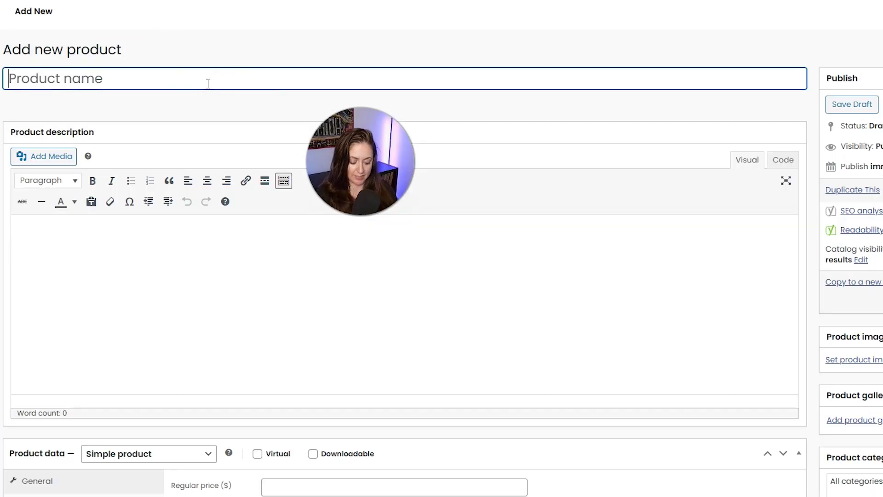
{"action": "type", "text": "Bird Bundle"}
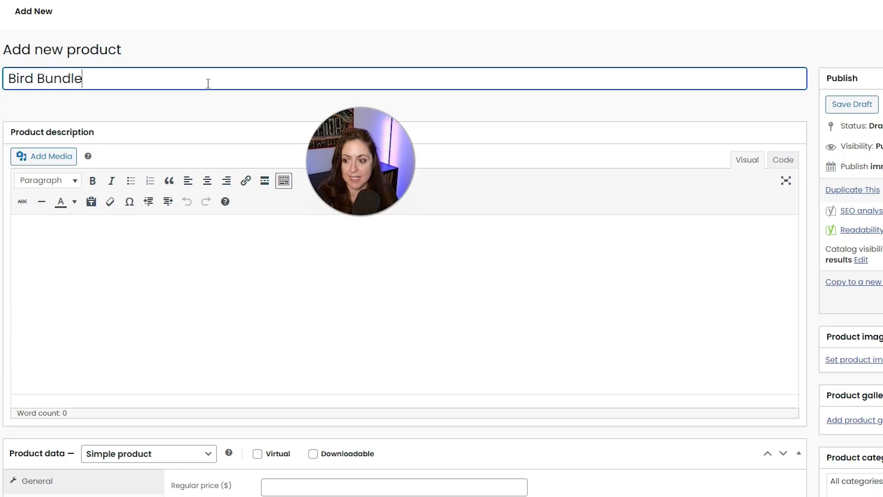
{"action": "left_click", "coordinate": [188, 289]}
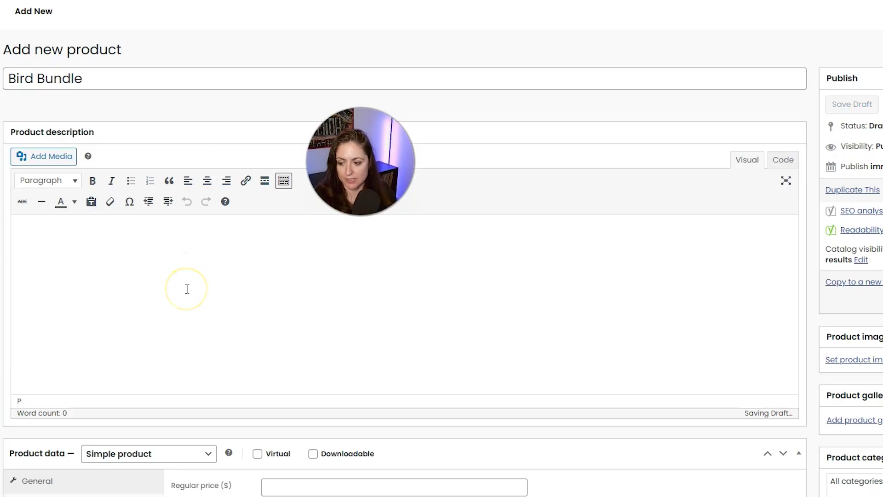
{"action": "type", "text": "Bird stuff"}
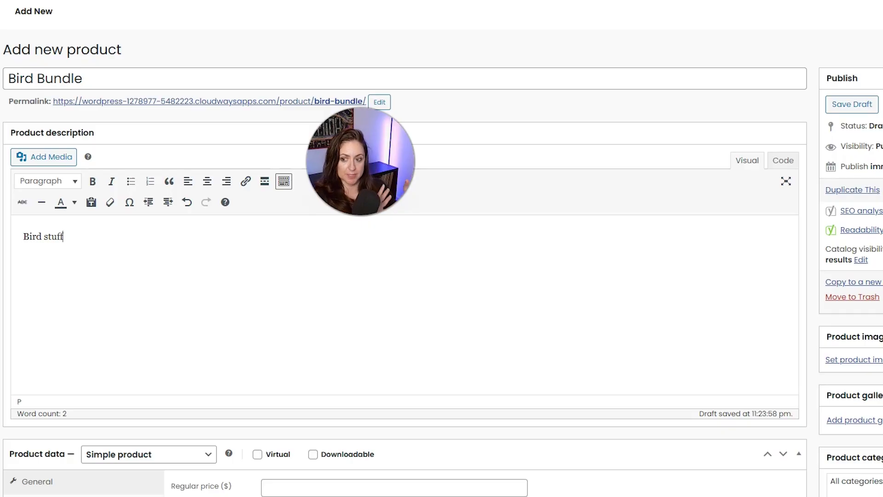
{"action": "scroll", "coordinate": [656, 323], "scroll_direction": "down", "scroll_amount": 1}
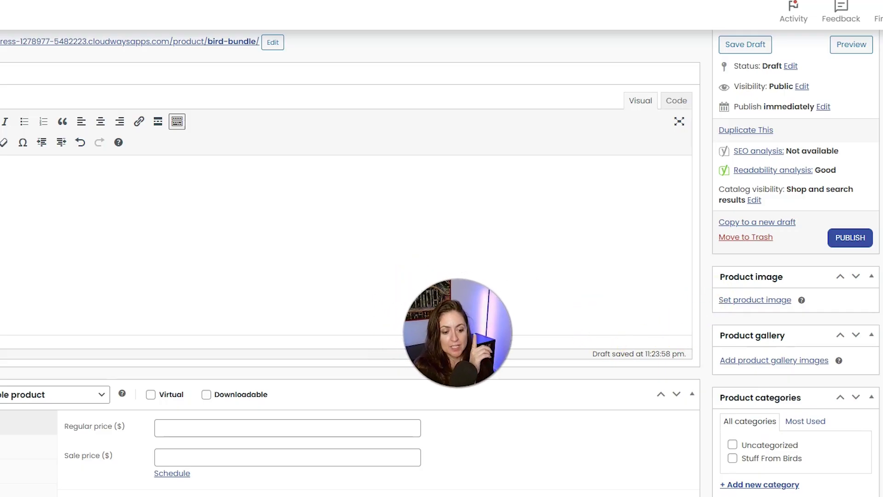
{"action": "left_click", "coordinate": [732, 459]}
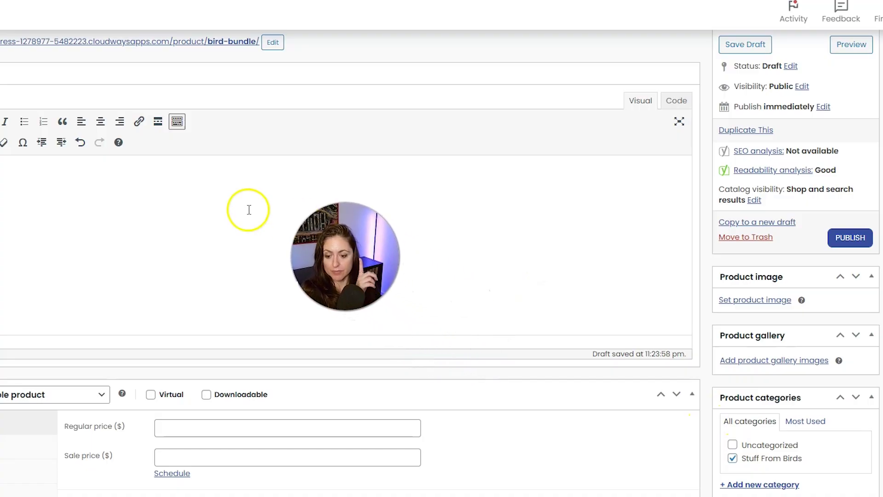
Change the Bird Bundle's product type to Grouped product.
{"action": "scroll", "coordinate": [158, 211], "scroll_direction": "down", "scroll_amount": 3}
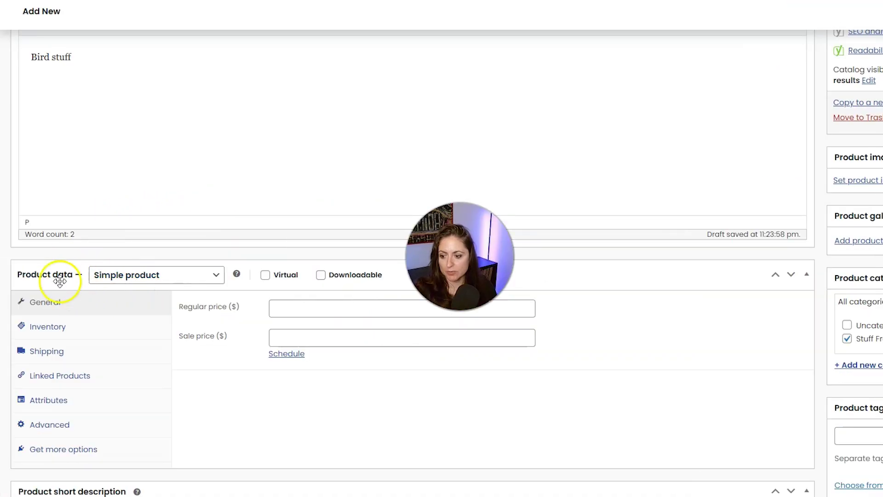
{"action": "left_click", "coordinate": [99, 275]}
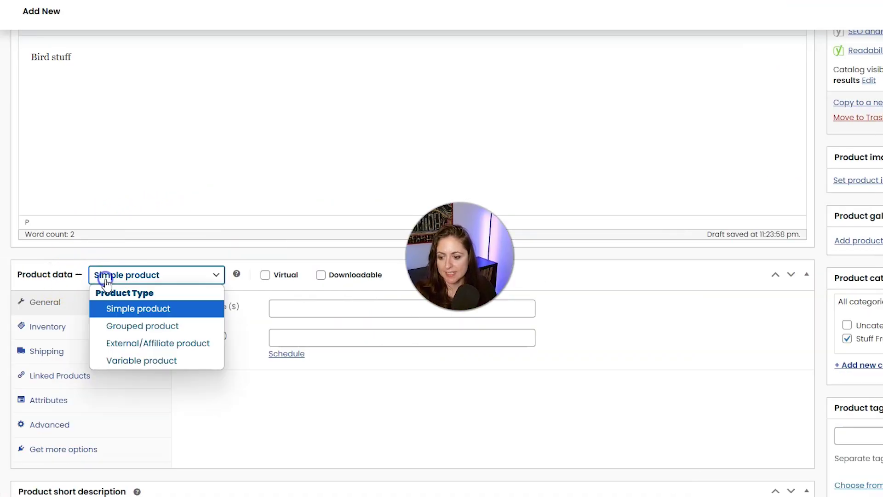
{"action": "left_click", "coordinate": [139, 323]}
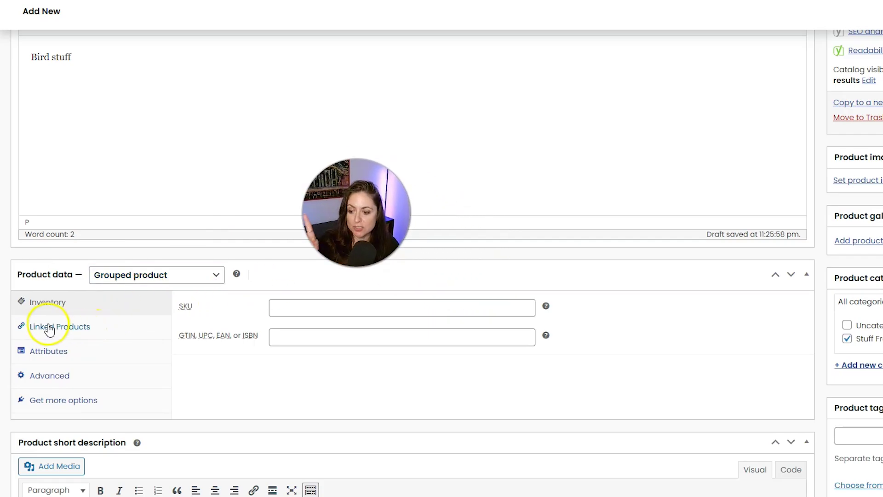
Link Bird Journal and Birdseed as the grouped products of the Bird Bundle and publish it.
{"action": "left_click", "coordinate": [50, 328]}
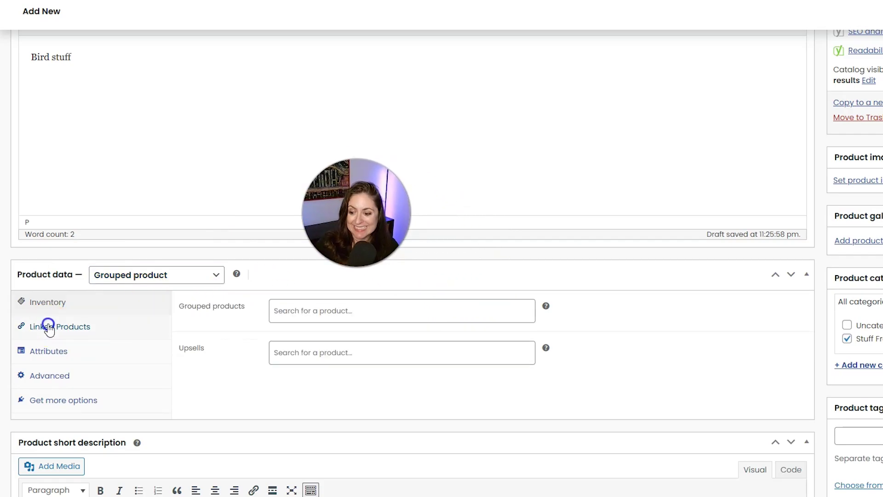
{"action": "left_click", "coordinate": [344, 310]}
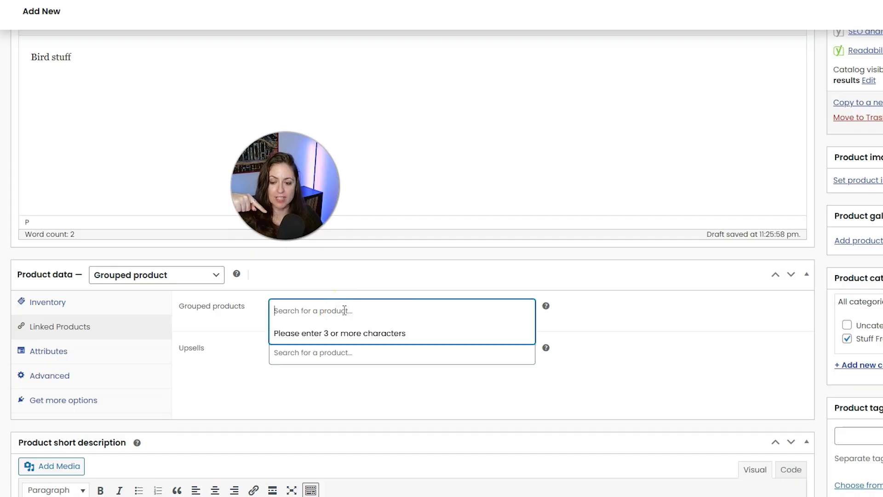
{"action": "type", "text": "b"}
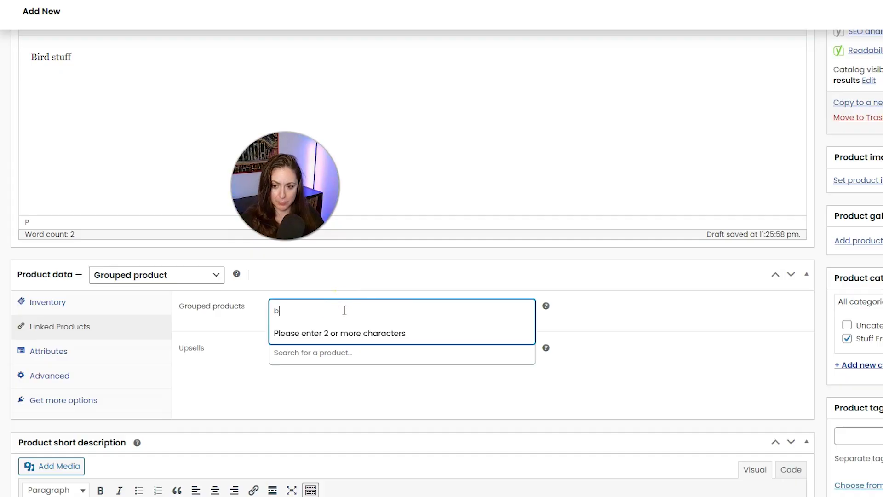
{"action": "type", "text": "ird"}
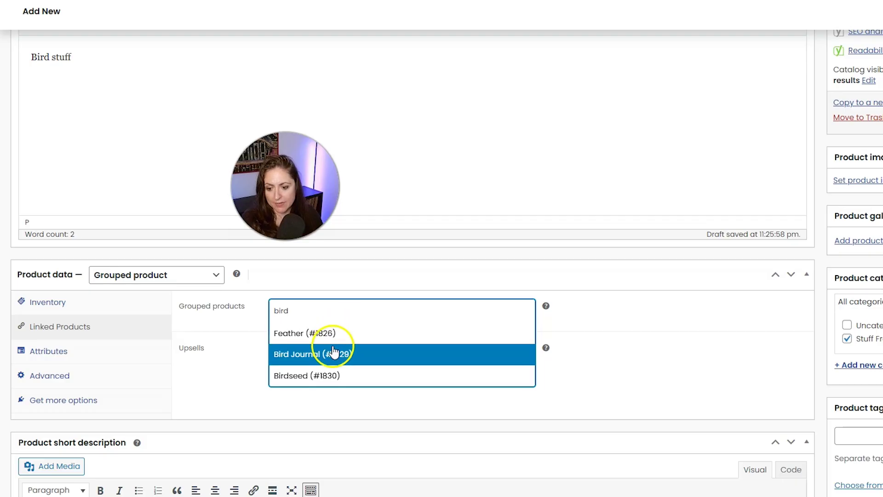
{"action": "left_click", "coordinate": [335, 355]}
{"action": "type", "text": "bird"}
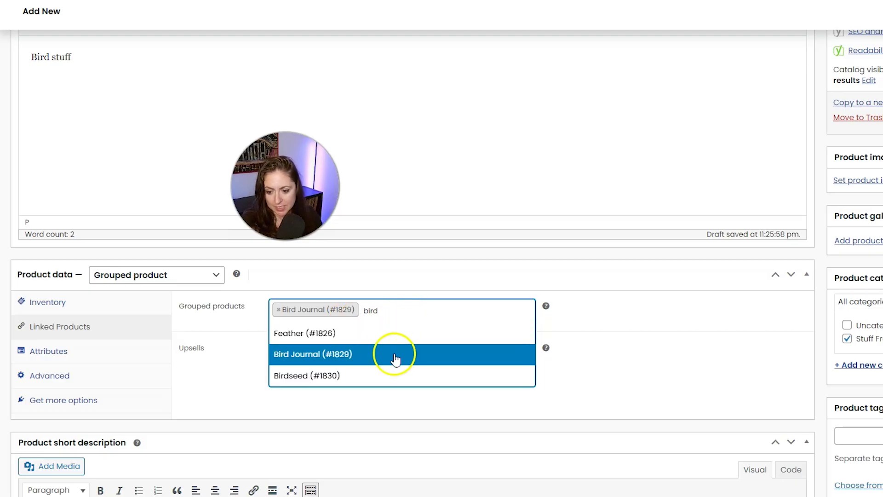
{"action": "left_click", "coordinate": [380, 376]}
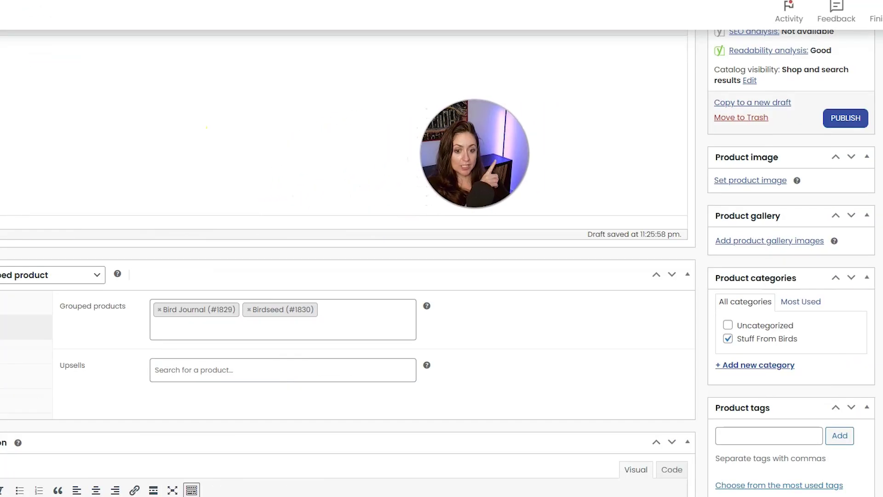
{"action": "left_click", "coordinate": [833, 120]}
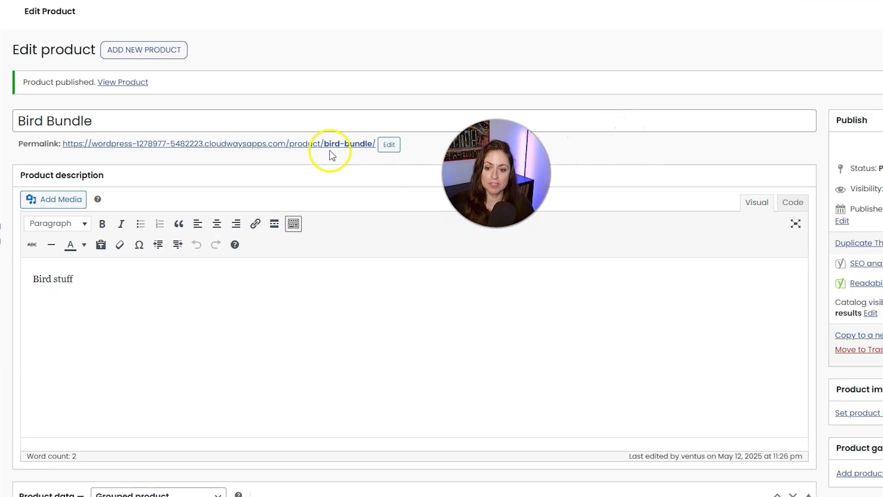
Open the published Bird Bundle page in a new tab and try out quantities, with 5 for Bird Journal and some Birdseed.
{"action": "right_click", "coordinate": [267, 149]}
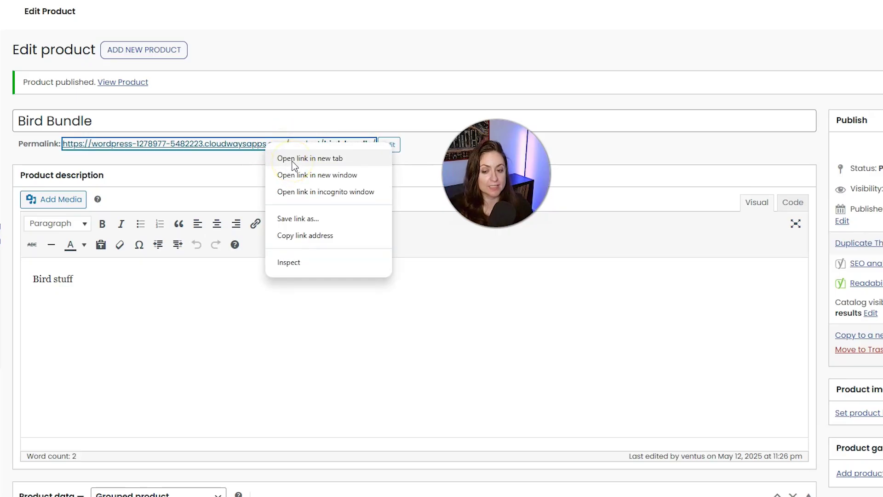
{"action": "left_click", "coordinate": [288, 161]}
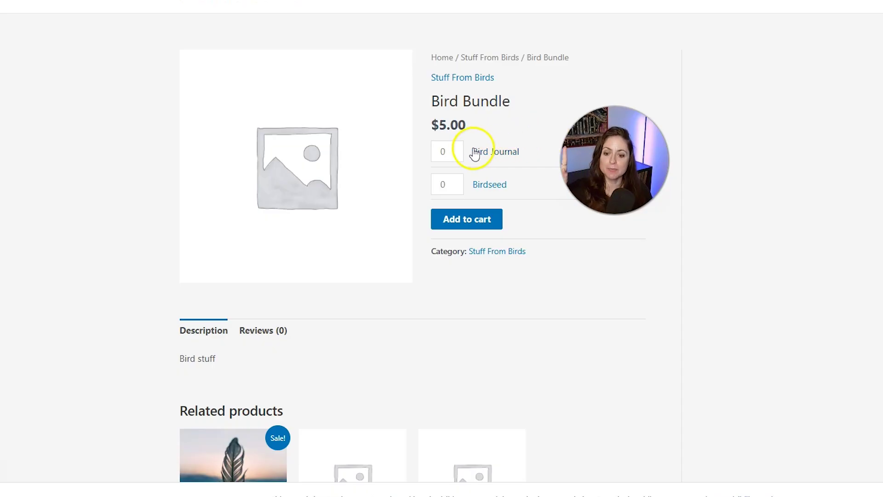
{"action": "left_click", "coordinate": [455, 147]}
{"action": "left_click", "coordinate": [455, 180]}
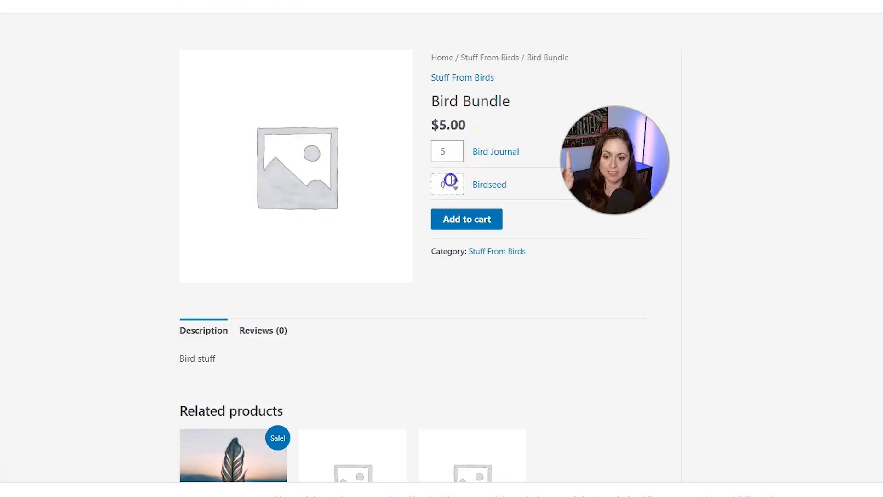
{"action": "left_click", "coordinate": [455, 180]}
{"action": "left_click", "coordinate": [455, 179]}
{"action": "left_click", "coordinate": [455, 180]}
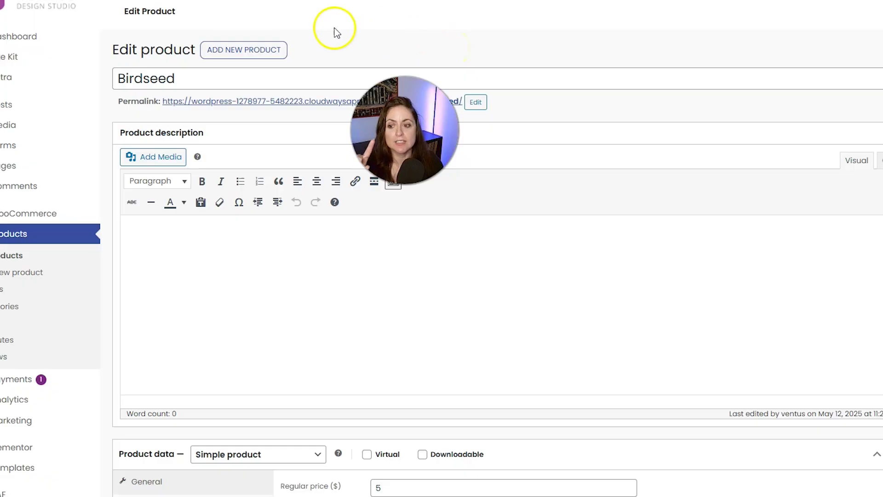
Start a new product named "Bird Tshirt" with the description "Cute shirt with bird".
{"action": "left_click", "coordinate": [274, 55]}
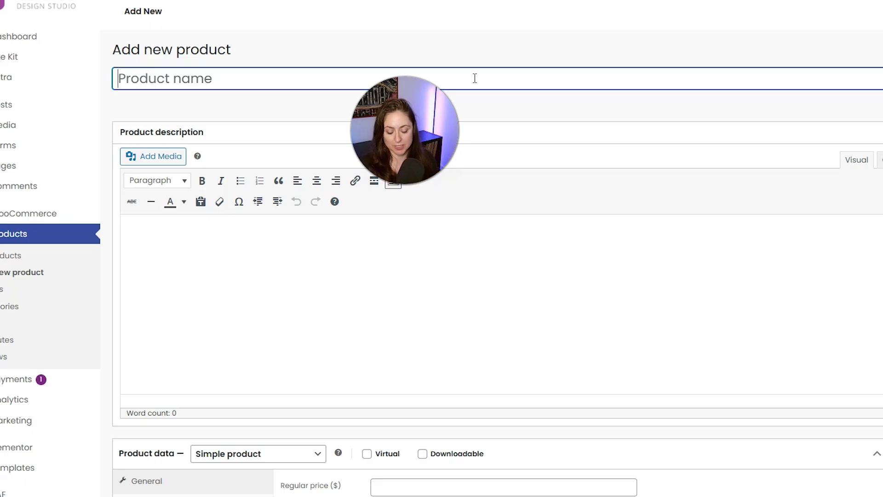
{"action": "type", "text": "Bird"}
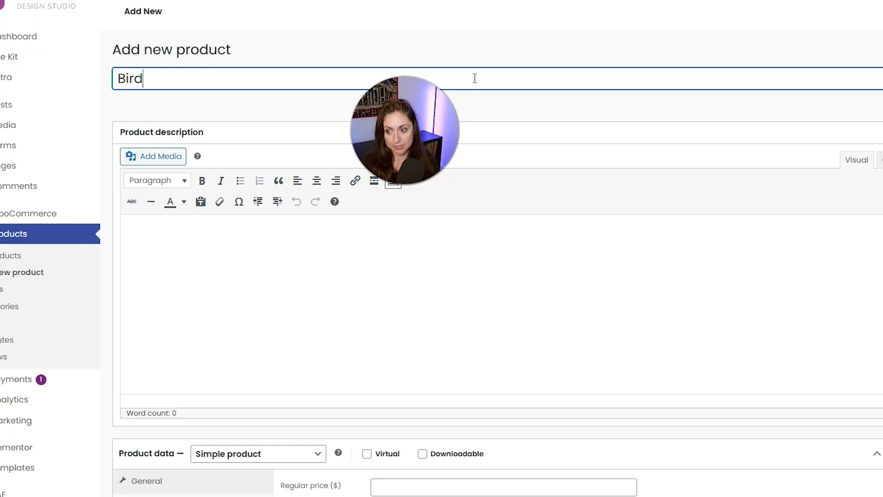
{"action": "type", "text": " Tshirt"}
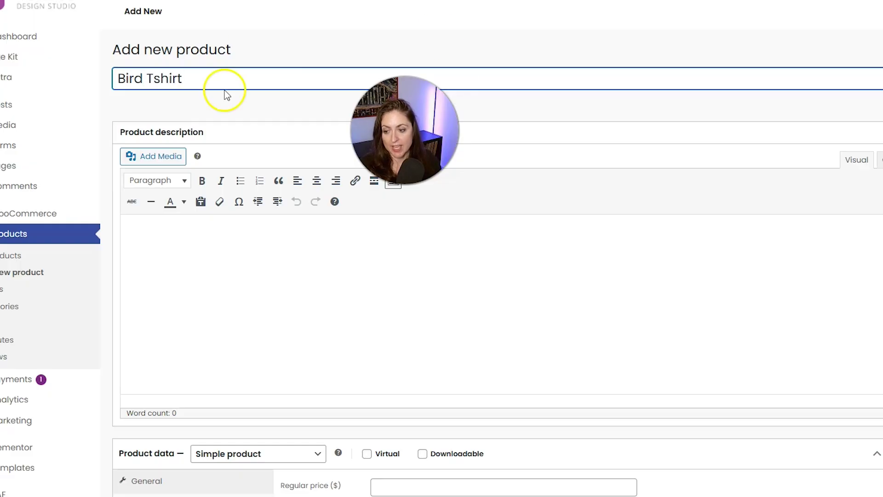
{"action": "left_click", "coordinate": [229, 236]}
{"action": "type", "text": "Cus"}
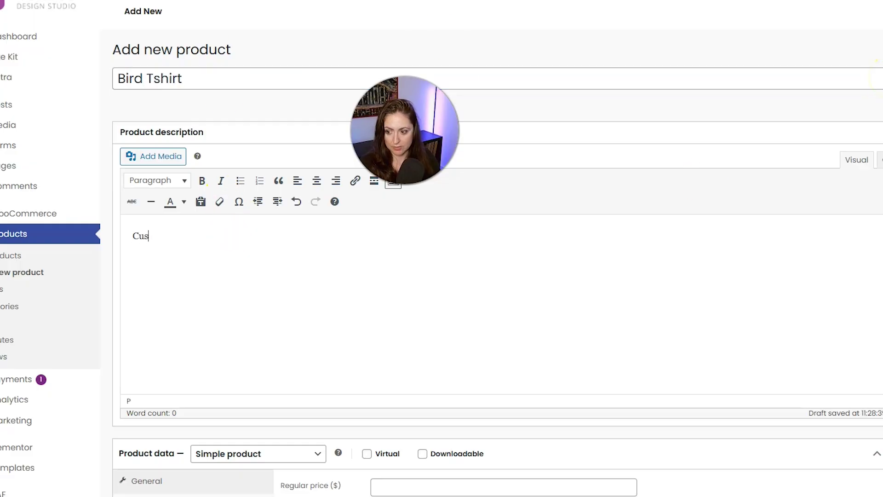
{"action": "type", "text": "e shirt with"}
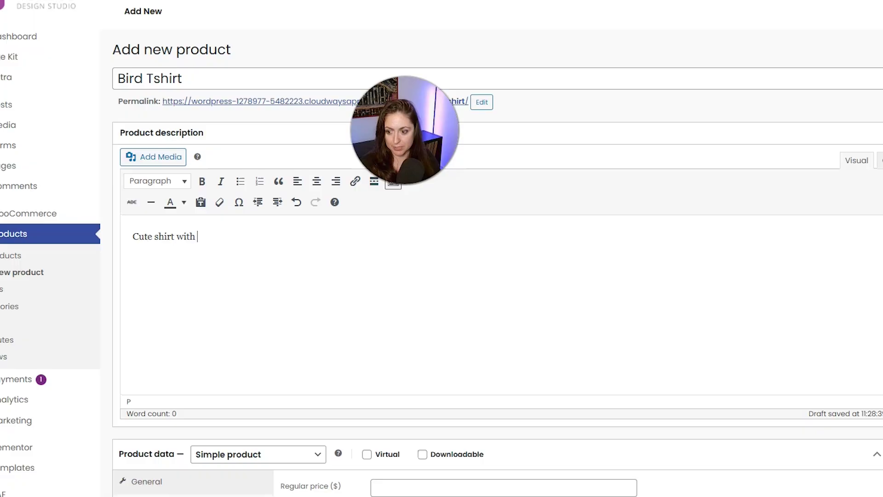
{"action": "type", "text": " bird"}
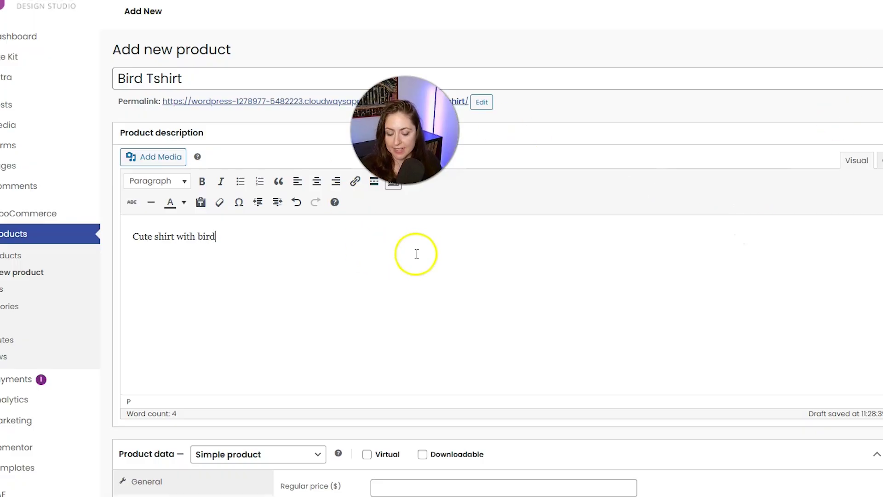
Change the Bird Tshirt's product type to Variable product.
{"action": "scroll", "coordinate": [548, 260], "scroll_direction": "down", "scroll_amount": 3}
{"action": "scroll", "coordinate": [548, 261], "scroll_direction": "down", "scroll_amount": 3}
{"action": "scroll", "coordinate": [547, 259], "scroll_direction": "up", "scroll_amount": 2}
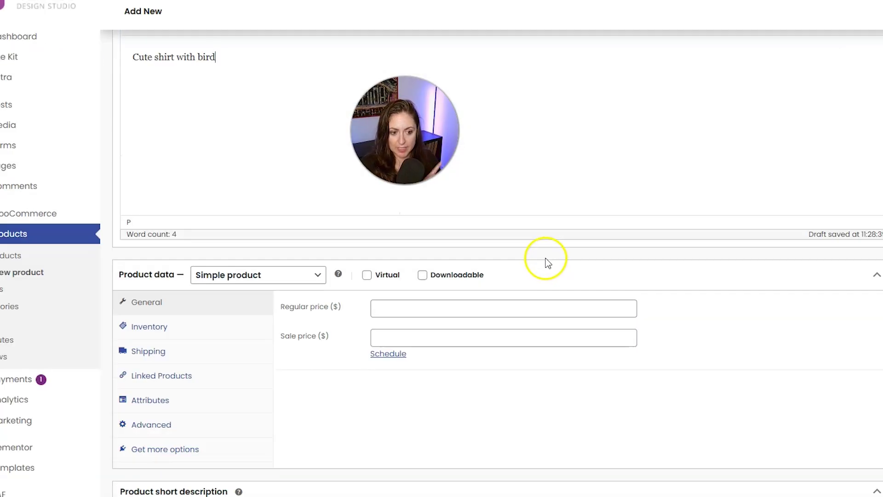
{"action": "left_click", "coordinate": [281, 284]}
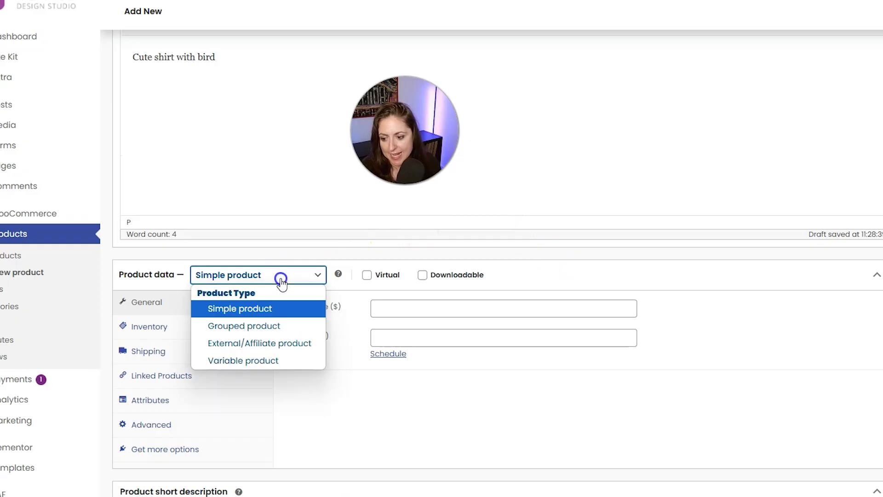
{"action": "left_click", "coordinate": [279, 361]}
{"action": "left_click", "coordinate": [317, 300]}
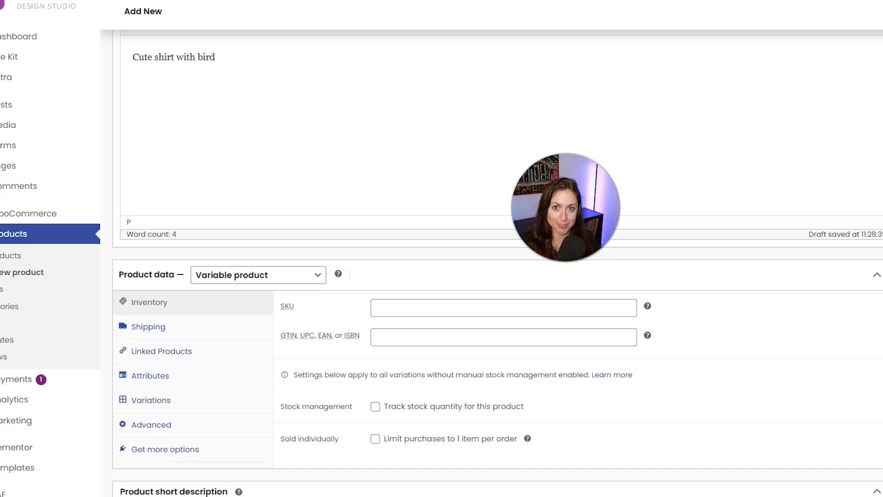
Give the product a Size attribute with the values Small | Medium | Large and save it.
{"action": "scroll", "coordinate": [161, 258], "scroll_direction": "down", "scroll_amount": 3}
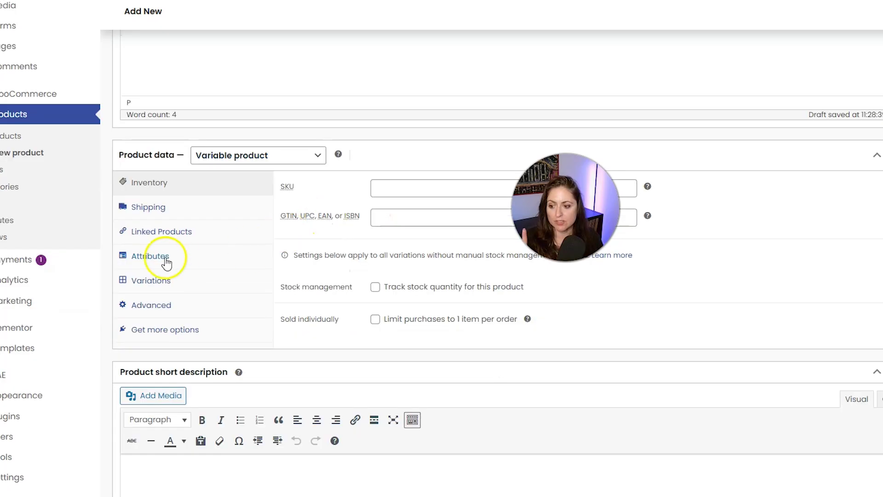
{"action": "left_click", "coordinate": [142, 252]}
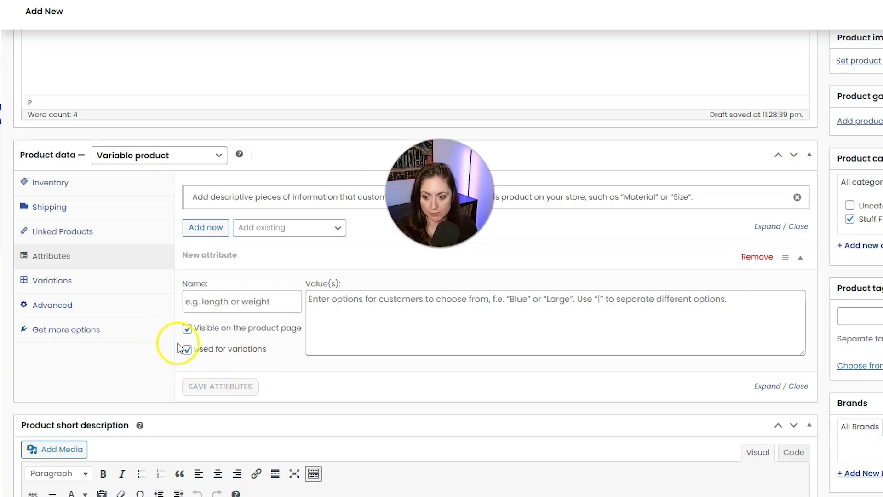
{"action": "left_click", "coordinate": [237, 306]}
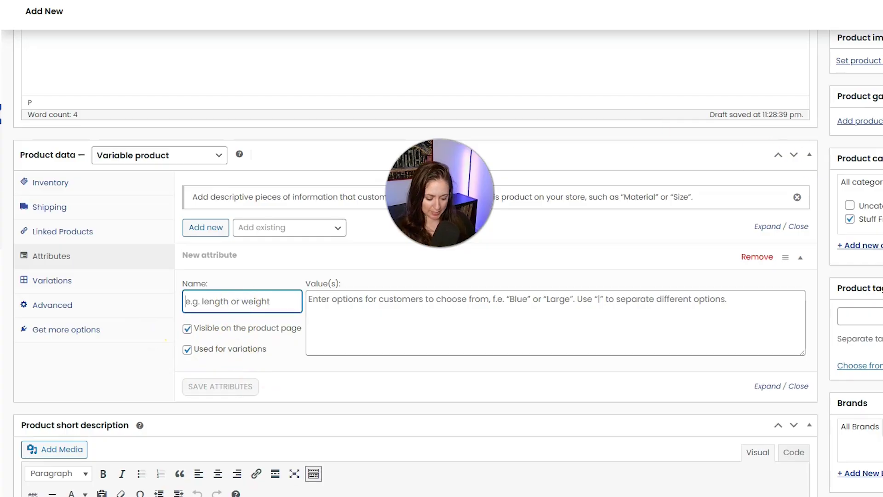
{"action": "type", "text": "Size"}
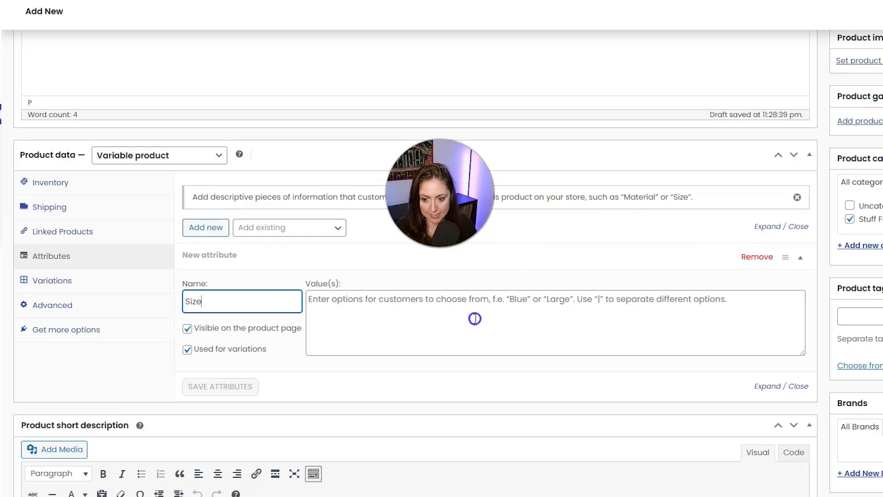
{"action": "left_click", "coordinate": [474, 318]}
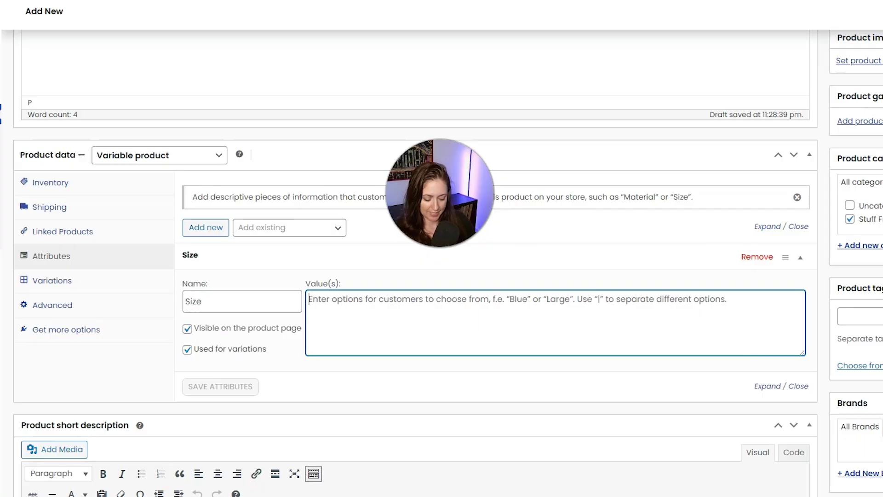
{"action": "type", "text": "Small | Medium | Large"}
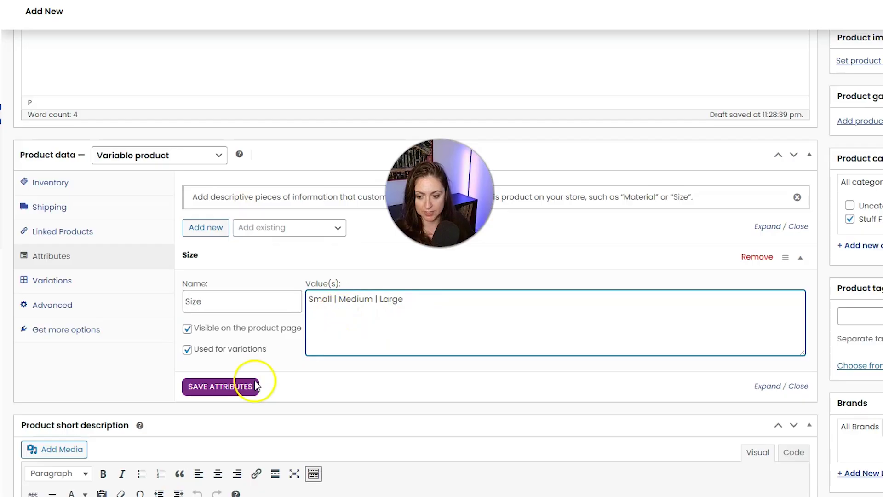
{"action": "left_click", "coordinate": [222, 394]}
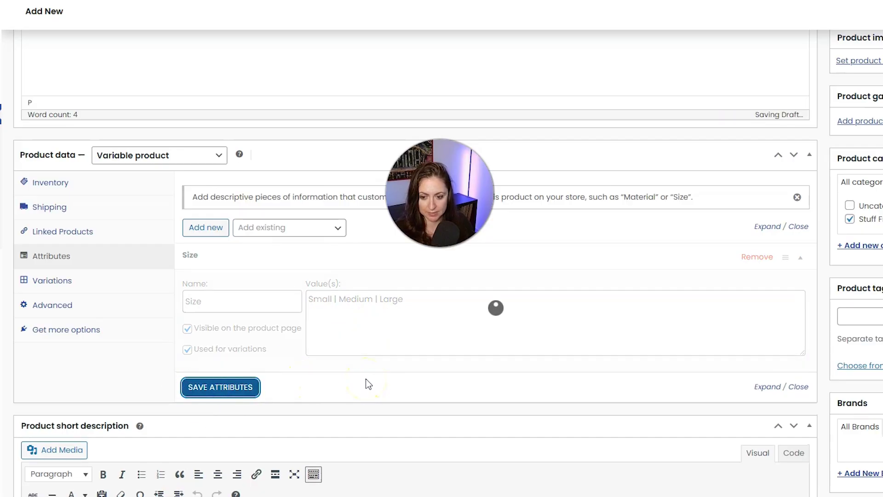
Add a second attribute named Colors with the values White | Yellow | Blue and save it.
{"action": "left_click", "coordinate": [211, 232]}
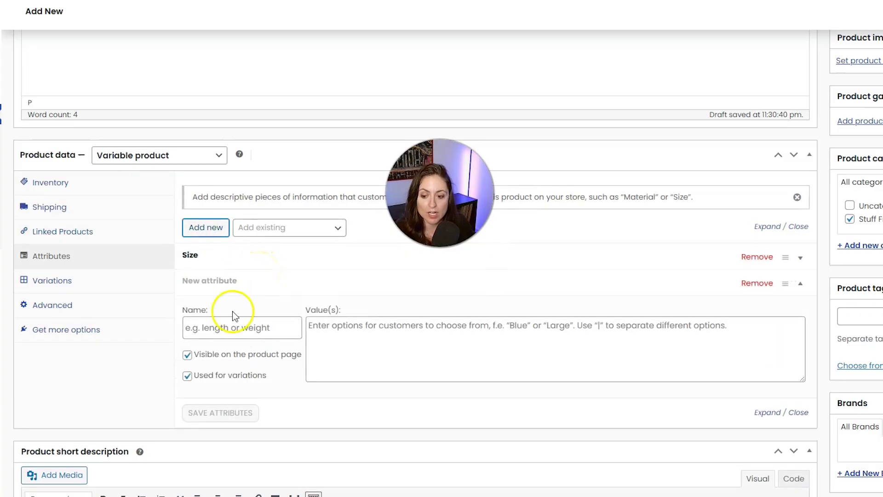
{"action": "left_click", "coordinate": [234, 327]}
{"action": "type", "text": "Colors"}
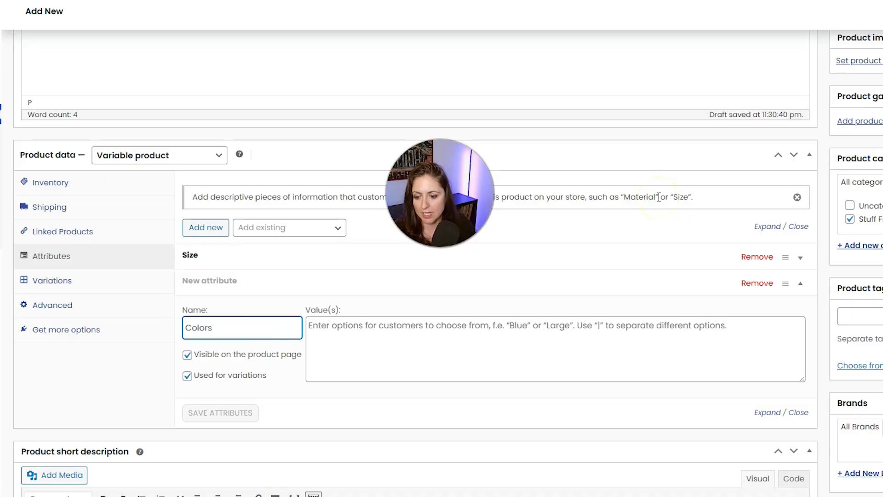
{"action": "left_click", "coordinate": [538, 367]}
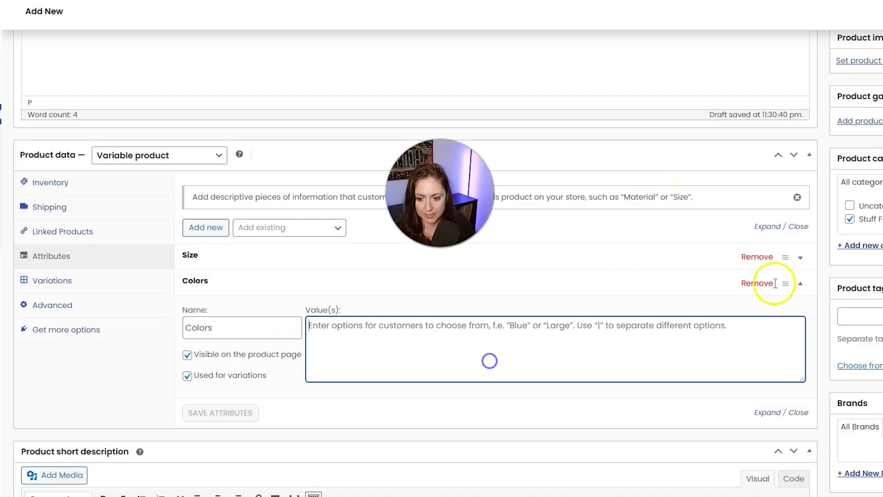
{"action": "type", "text": "Wht"}
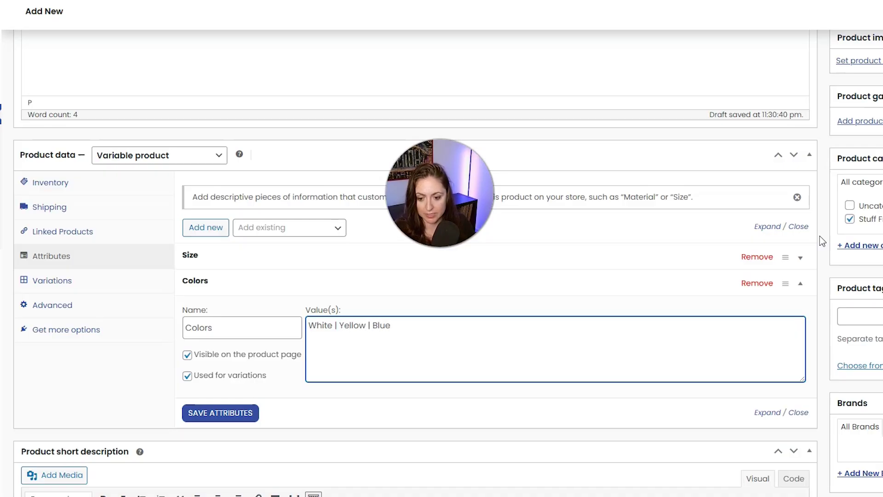
{"action": "left_click", "coordinate": [248, 415]}
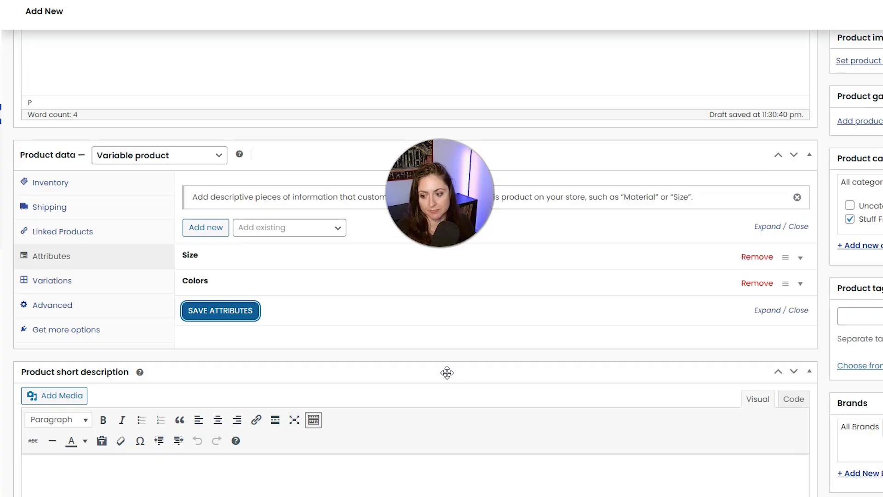
Add a product variation manually and set its size to Small, leaving it valid for any color.
{"action": "left_click", "coordinate": [46, 281]}
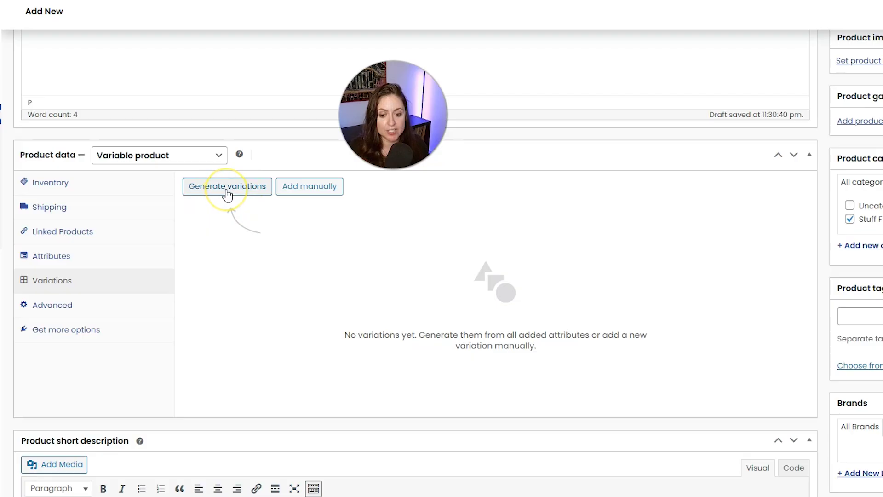
{"action": "left_click", "coordinate": [319, 188]}
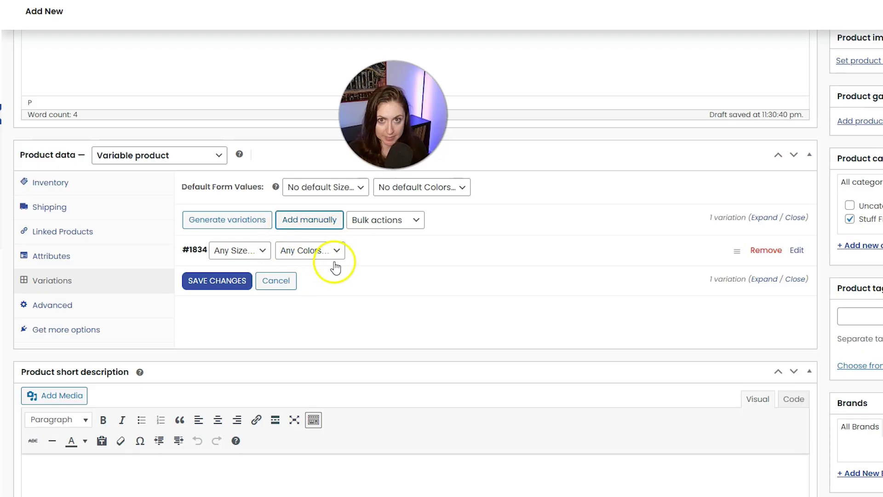
{"action": "left_click", "coordinate": [239, 252]}
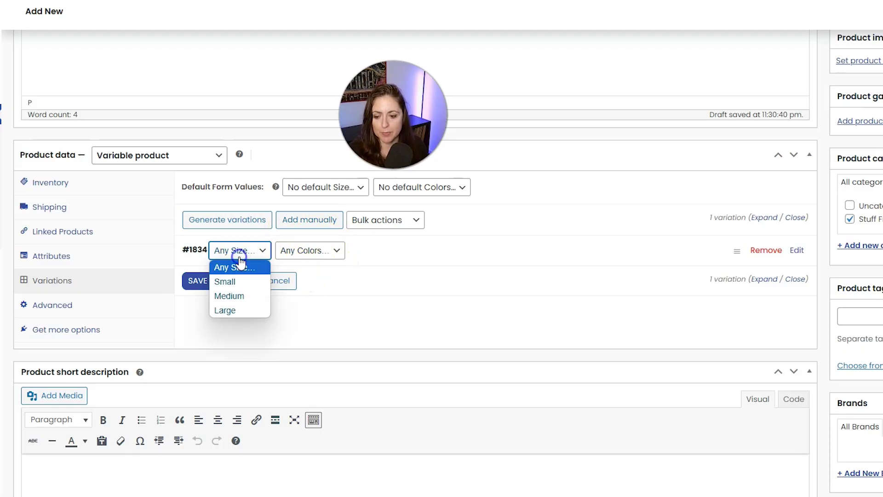
{"action": "left_click", "coordinate": [245, 282]}
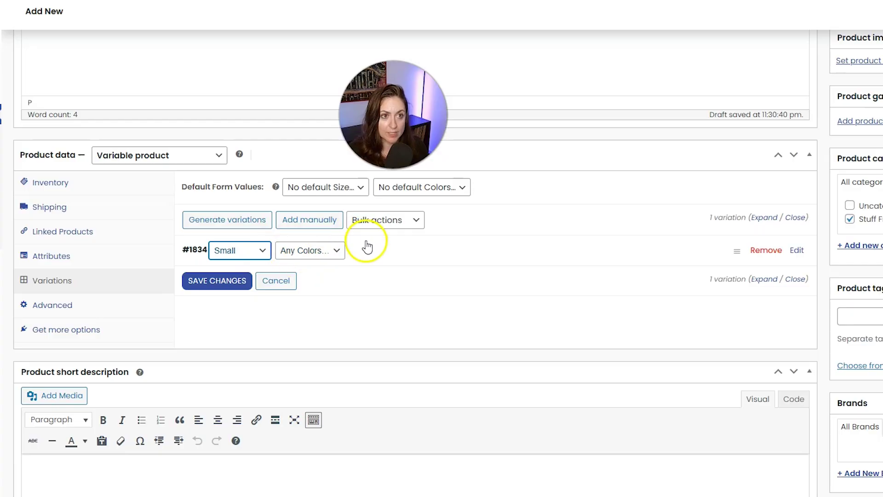
Set the Small variation's regular price to $15 and save the variation changes.
{"action": "left_click", "coordinate": [798, 252]}
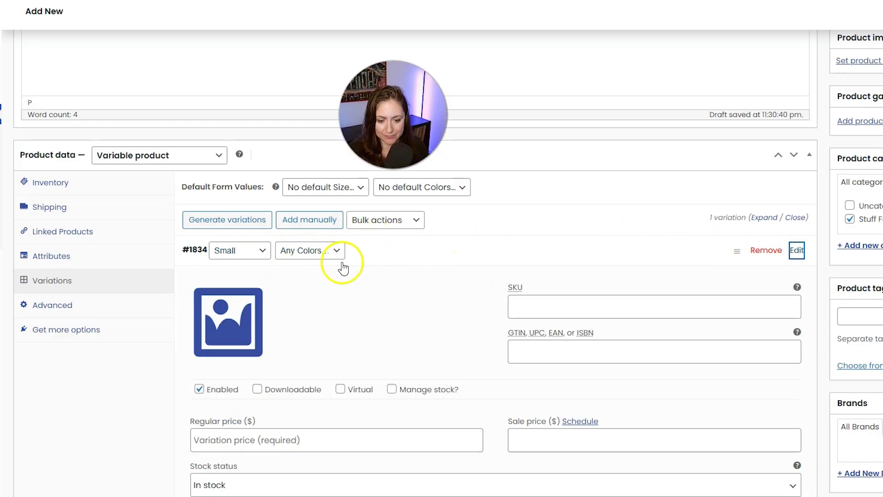
{"action": "scroll", "coordinate": [261, 265], "scroll_direction": "up", "scroll_amount": 1}
{"action": "scroll", "coordinate": [261, 266], "scroll_direction": "down", "scroll_amount": 5}
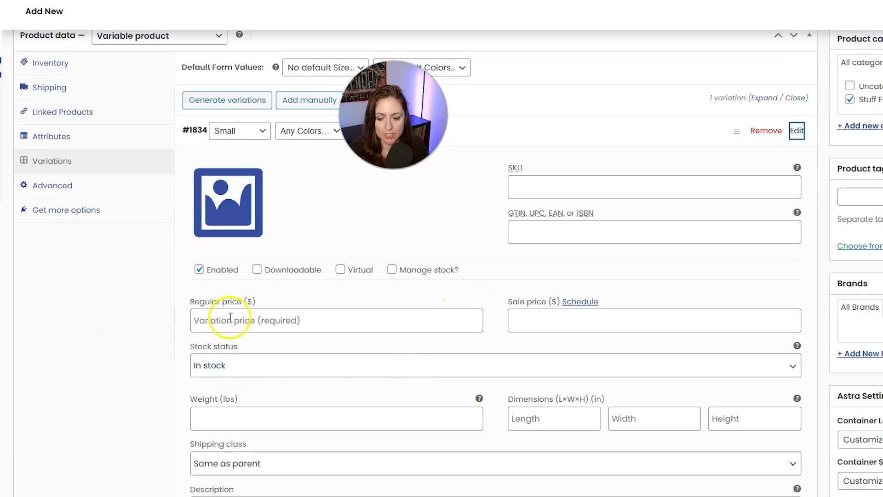
{"action": "scroll", "coordinate": [318, 395], "scroll_direction": "up", "scroll_amount": 3}
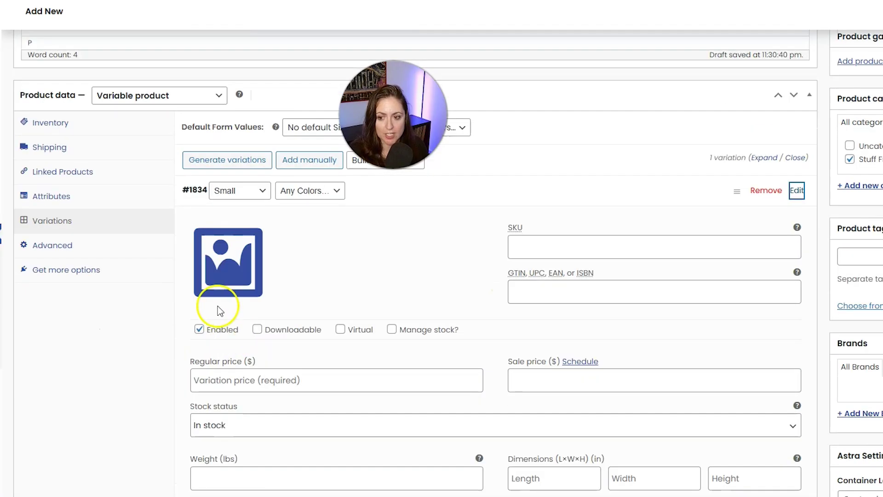
{"action": "scroll", "coordinate": [281, 214], "scroll_direction": "down", "scroll_amount": 1}
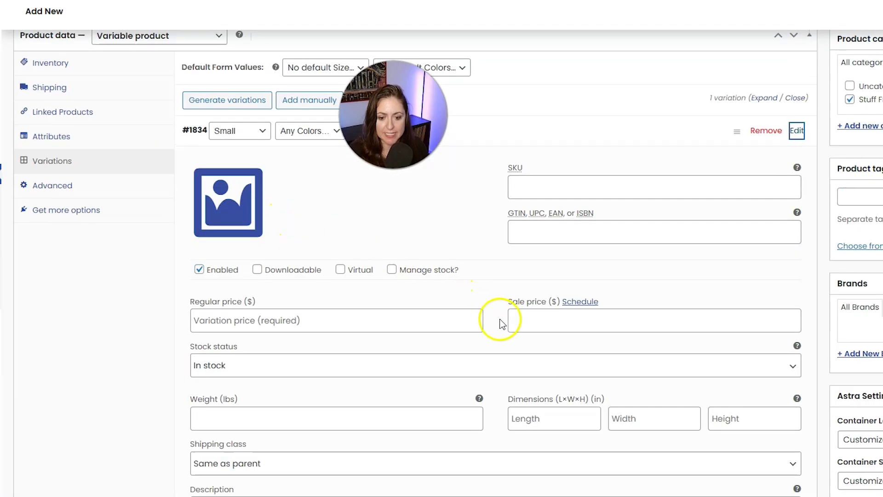
{"action": "left_click", "coordinate": [247, 320]}
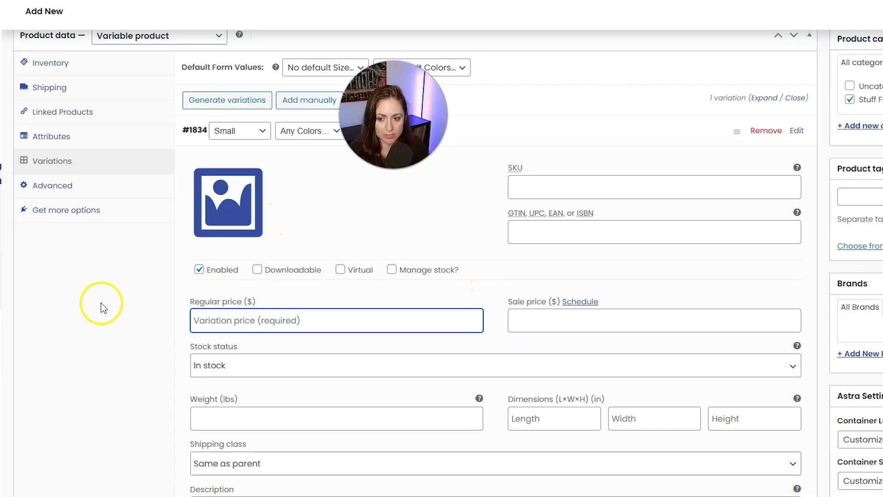
{"action": "type", "text": "15"}
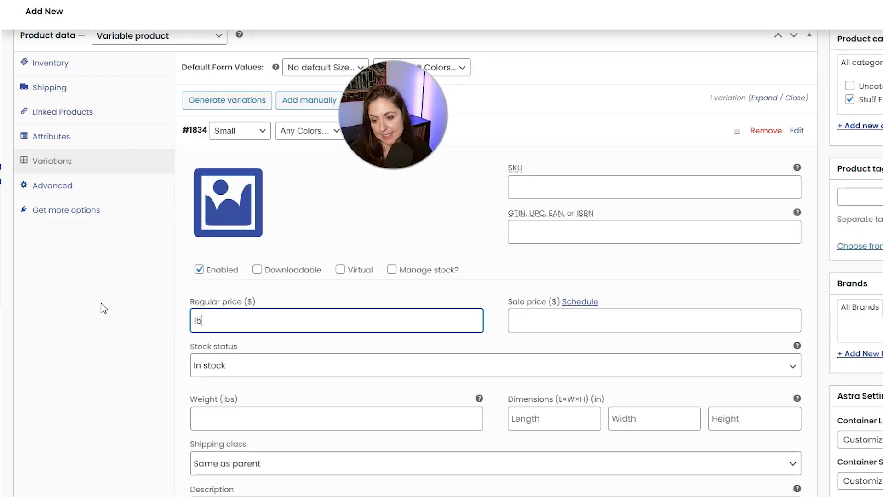
{"action": "scroll", "coordinate": [387, 216], "scroll_direction": "down", "scroll_amount": 4}
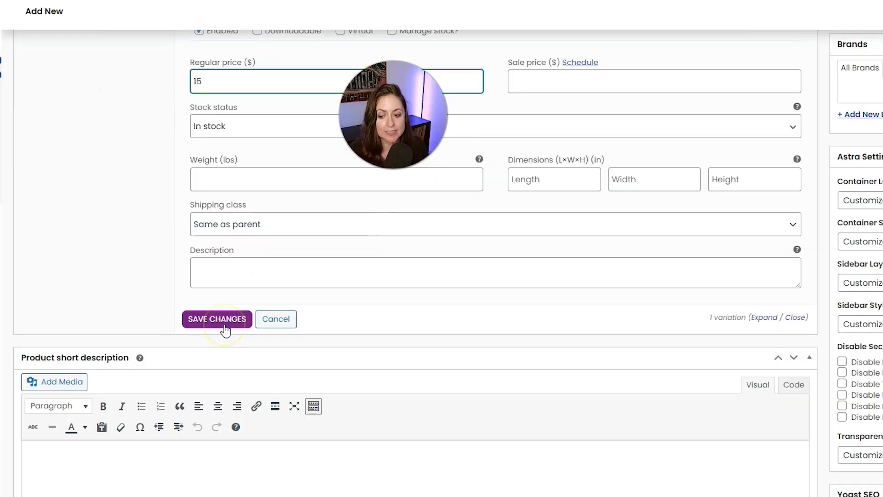
{"action": "left_click", "coordinate": [225, 326]}
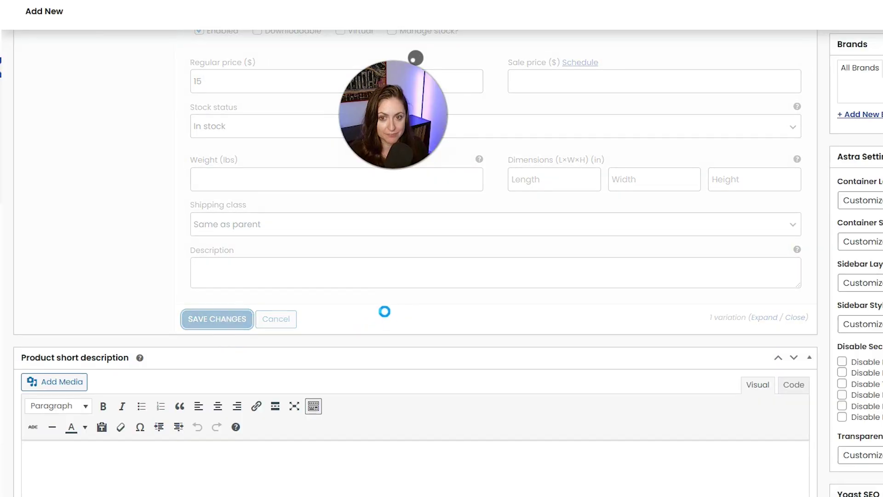
Add two more variations manually and set their sizes to Medium and Large.
{"action": "left_click", "coordinate": [324, 221]}
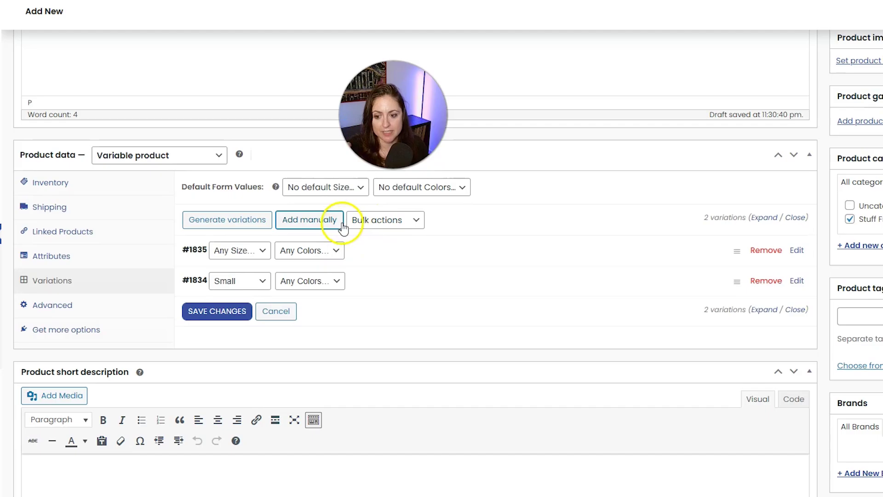
{"action": "left_click", "coordinate": [339, 221]}
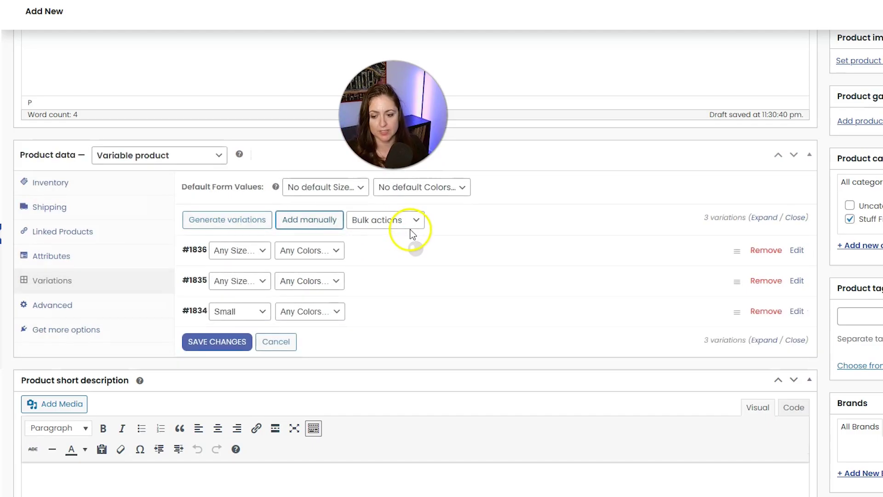
{"action": "left_click", "coordinate": [249, 286]}
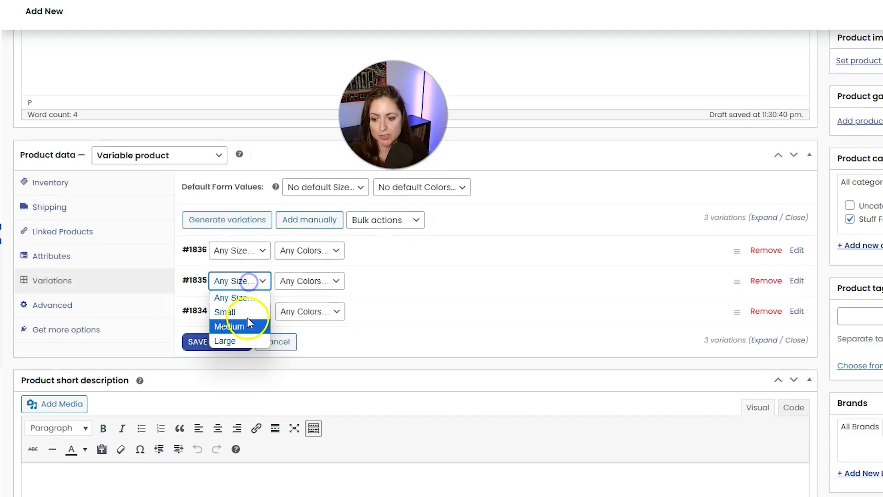
{"action": "left_click", "coordinate": [239, 326]}
{"action": "left_click", "coordinate": [240, 252]}
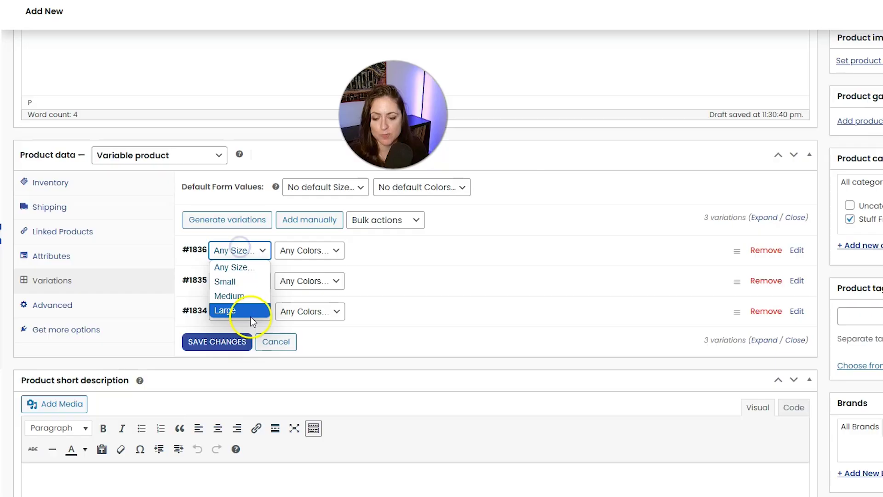
{"action": "left_click", "coordinate": [246, 307]}
Set the Medium variation's regular price to $20.
{"action": "left_click", "coordinate": [424, 290]}
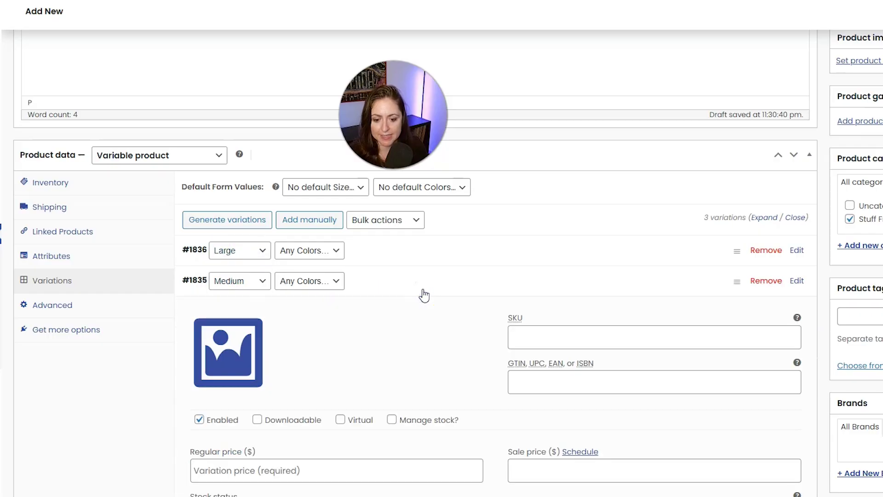
{"action": "scroll", "coordinate": [424, 295], "scroll_direction": "down", "scroll_amount": 1}
{"action": "left_click", "coordinate": [274, 412]}
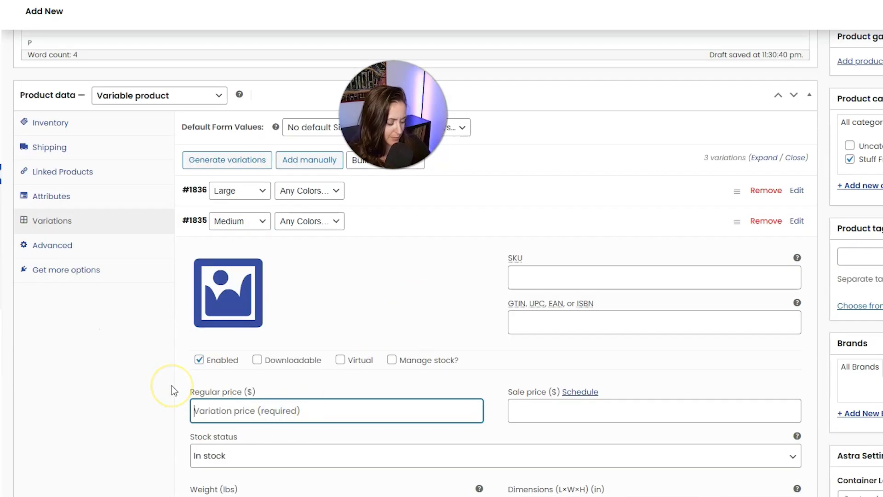
{"action": "type", "text": "20"}
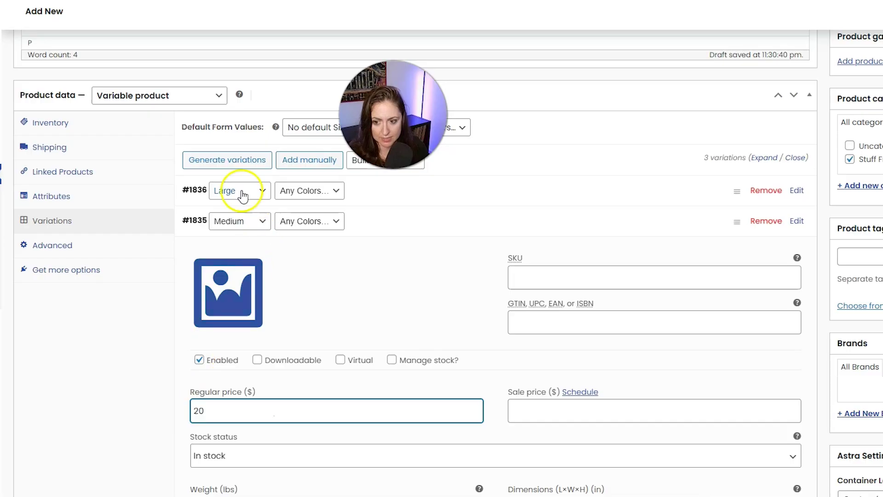
Set the Large variation's regular price to $25 and save the variation changes.
{"action": "left_click", "coordinate": [241, 190]}
{"action": "left_click", "coordinate": [244, 248]}
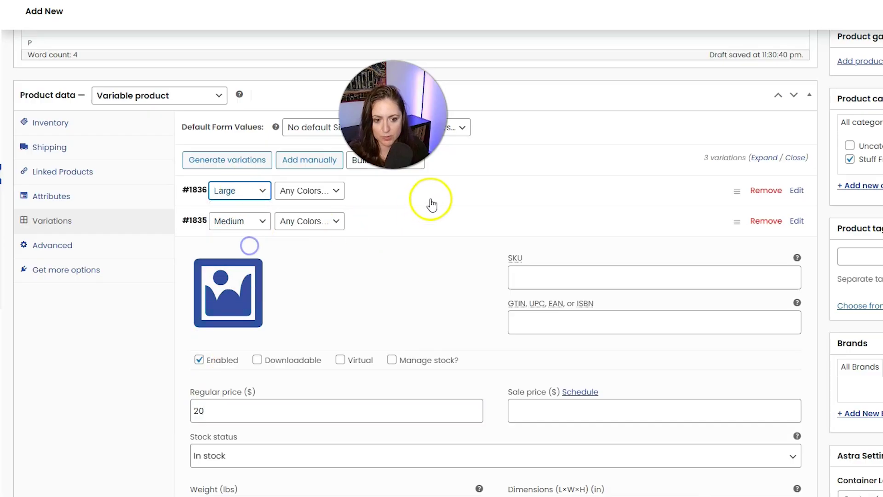
{"action": "left_click", "coordinate": [430, 200]}
{"action": "left_click", "coordinate": [236, 382]}
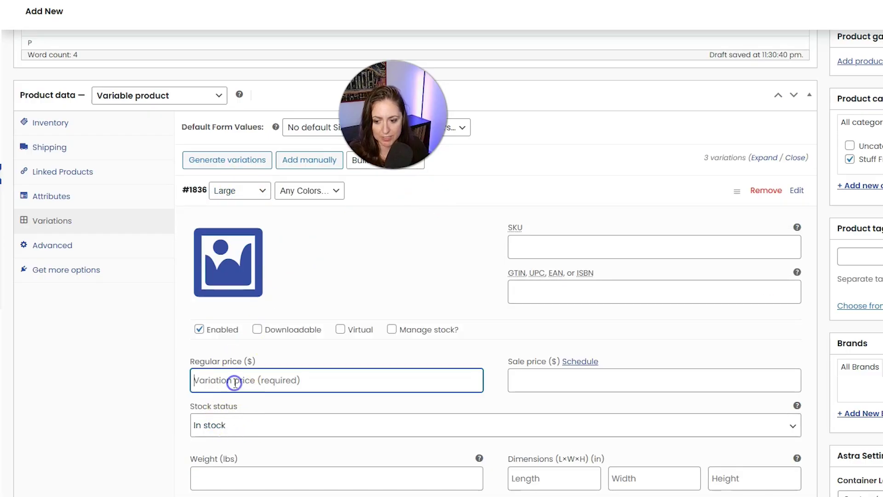
{"action": "type", "text": "25"}
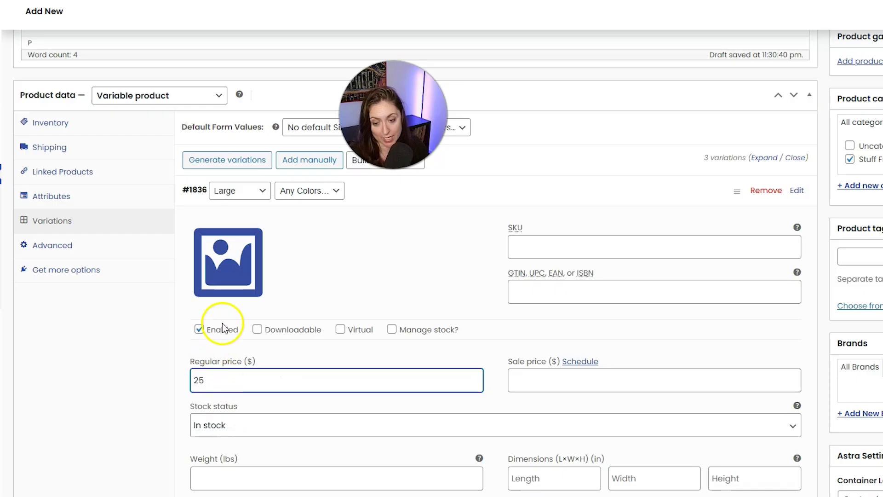
{"action": "scroll", "coordinate": [222, 330], "scroll_direction": "down", "scroll_amount": 15}
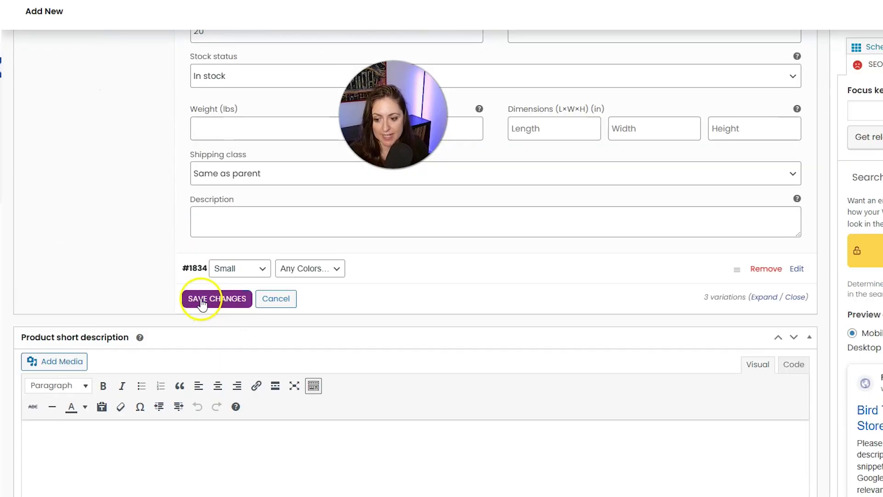
{"action": "left_click", "coordinate": [202, 301]}
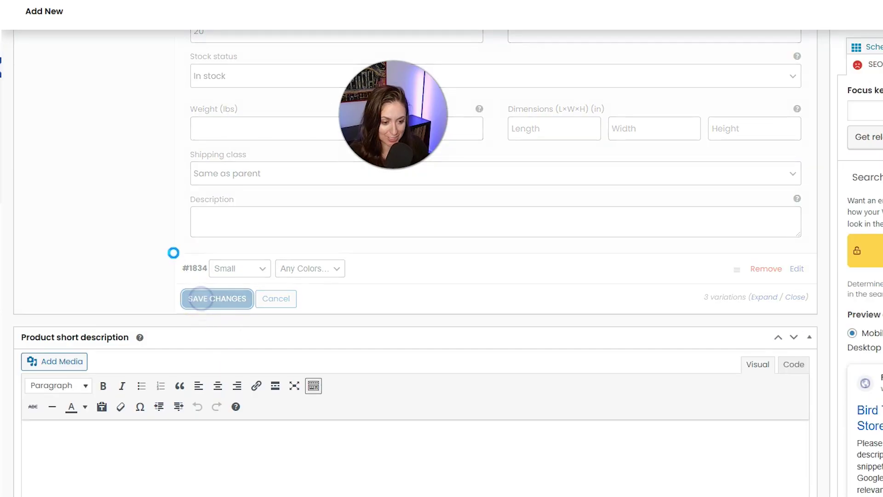
Publish the Bird Tshirt product and open its store page in a new browser tab.
{"action": "scroll", "coordinate": [174, 252], "scroll_direction": "up", "scroll_amount": 15}
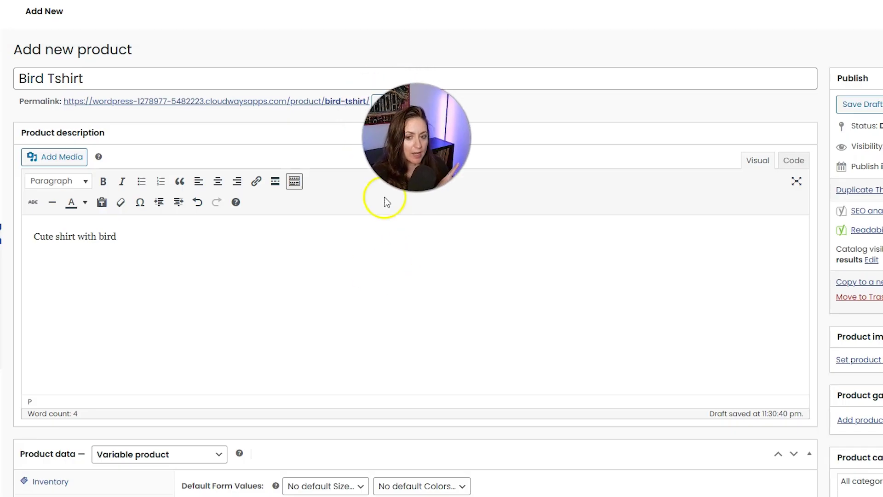
{"action": "left_click", "coordinate": [829, 297]}
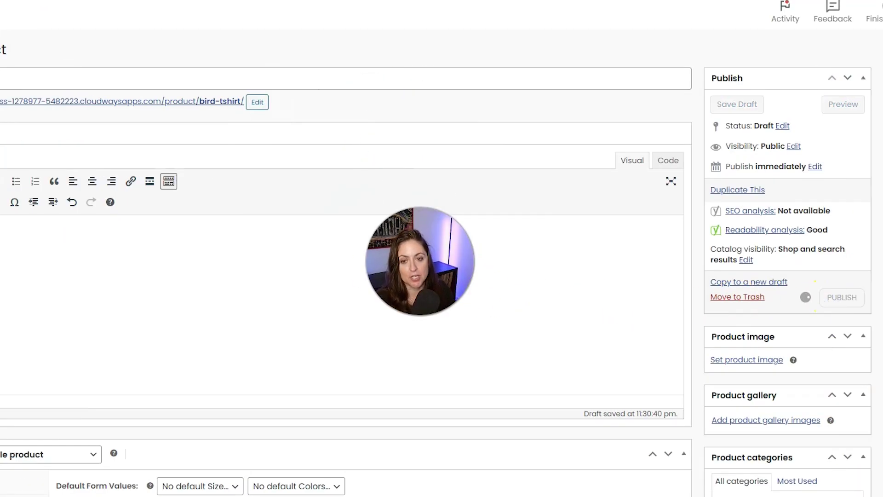
{"action": "left_click", "coordinate": [276, 121]}
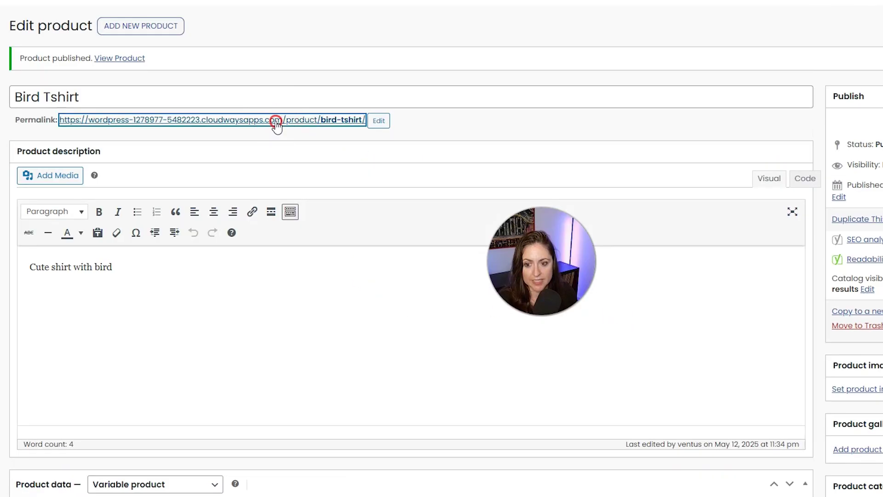
{"action": "right_click", "coordinate": [276, 122]}
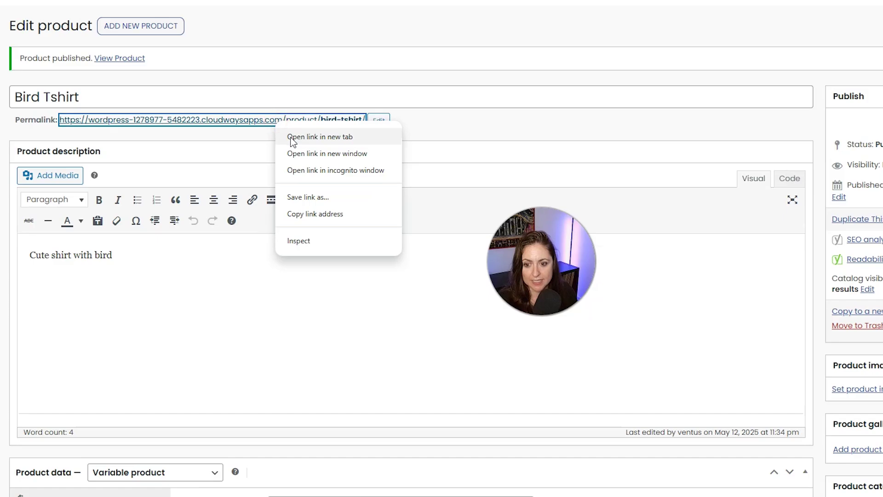
{"action": "left_click", "coordinate": [290, 135]}
{"action": "scroll", "coordinate": [292, 138], "scroll_direction": "down", "scroll_amount": 1}
{"action": "scroll", "coordinate": [441, 262], "scroll_direction": "up", "scroll_amount": 1}
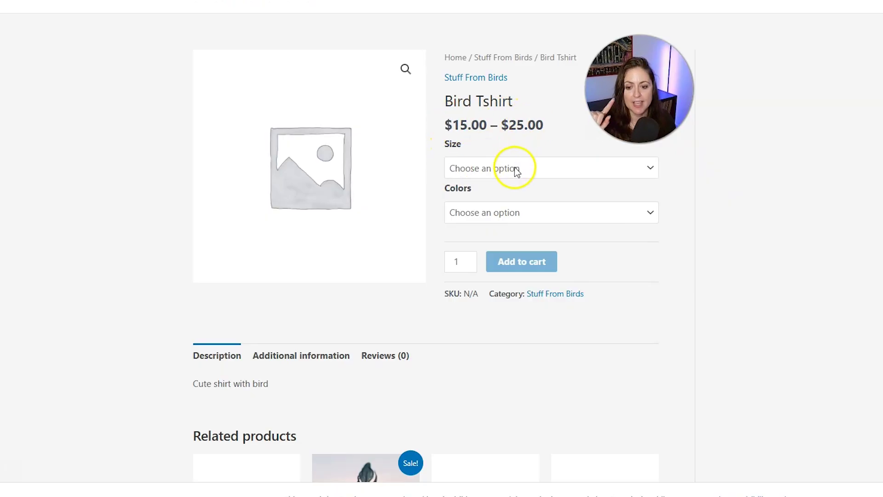
Check the variation pricing on the Bird Tshirt page by choosing the color White with size Small, then size Medium.
{"action": "left_click", "coordinate": [511, 212]}
{"action": "left_click", "coordinate": [499, 247]}
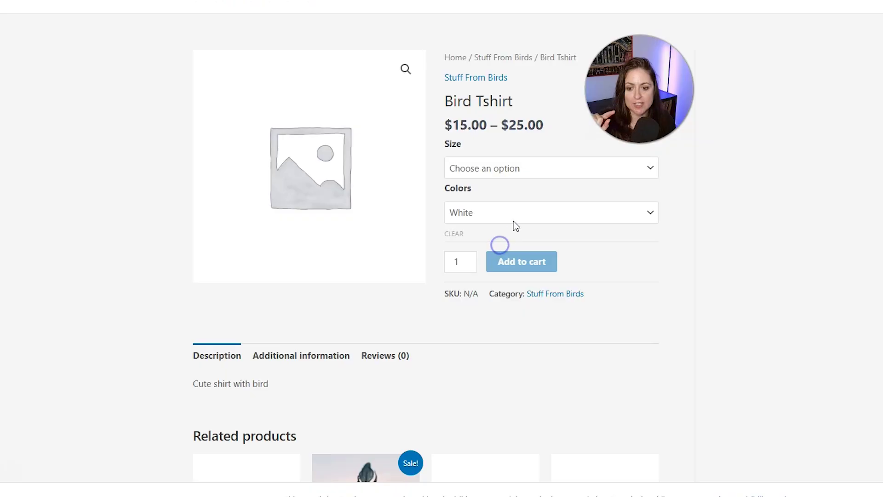
{"action": "left_click", "coordinate": [515, 217]}
{"action": "left_click", "coordinate": [515, 217]}
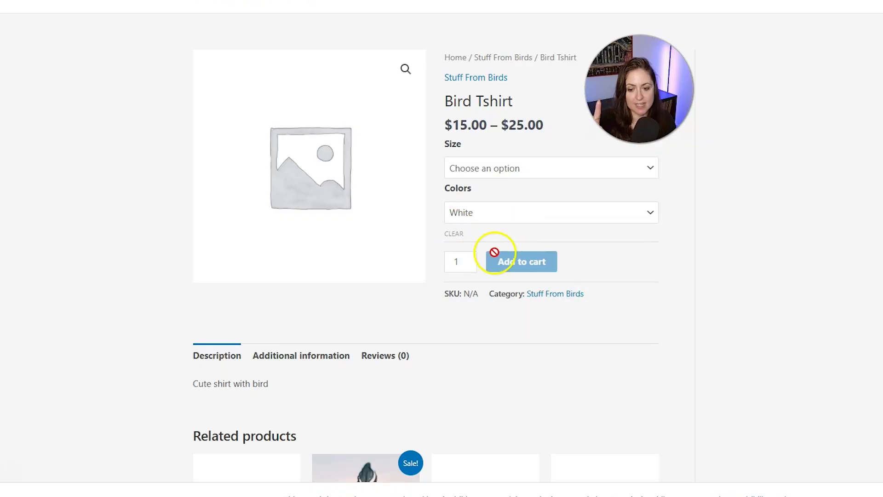
{"action": "left_click", "coordinate": [496, 168]}
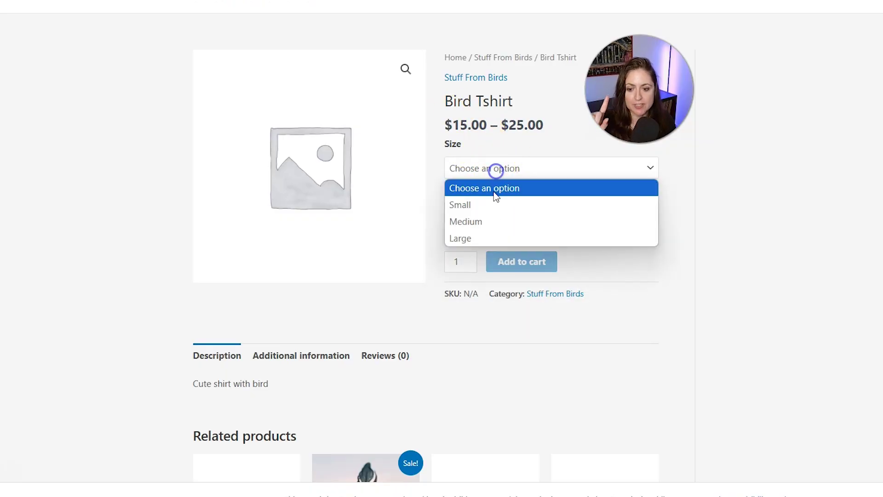
{"action": "left_click", "coordinate": [494, 198]}
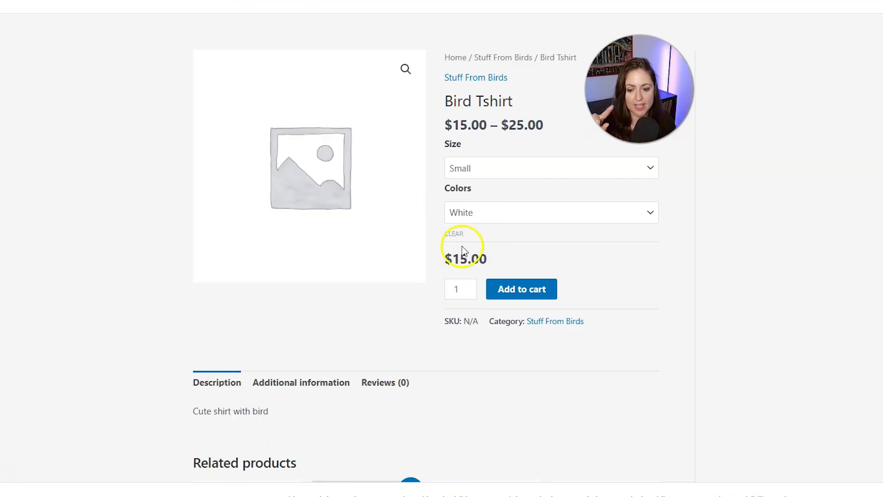
{"action": "left_click", "coordinate": [515, 167]}
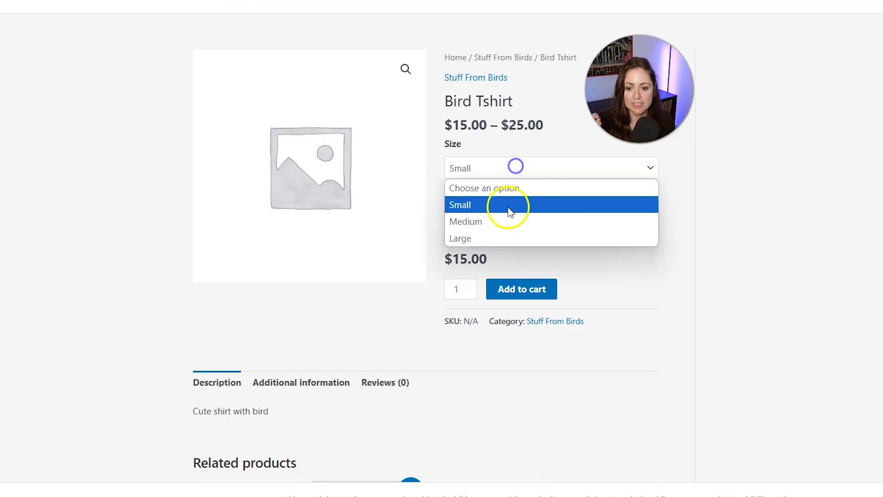
{"action": "left_click", "coordinate": [501, 219]}
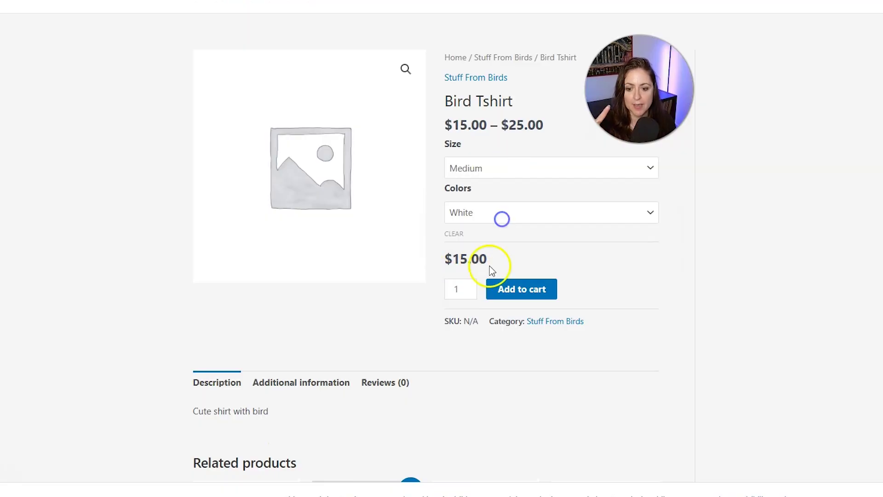
Check the variation pricing on the Bird Tshirt page for size Large in White, then with another color choice.
{"action": "left_click", "coordinate": [515, 166]}
{"action": "left_click", "coordinate": [509, 238]}
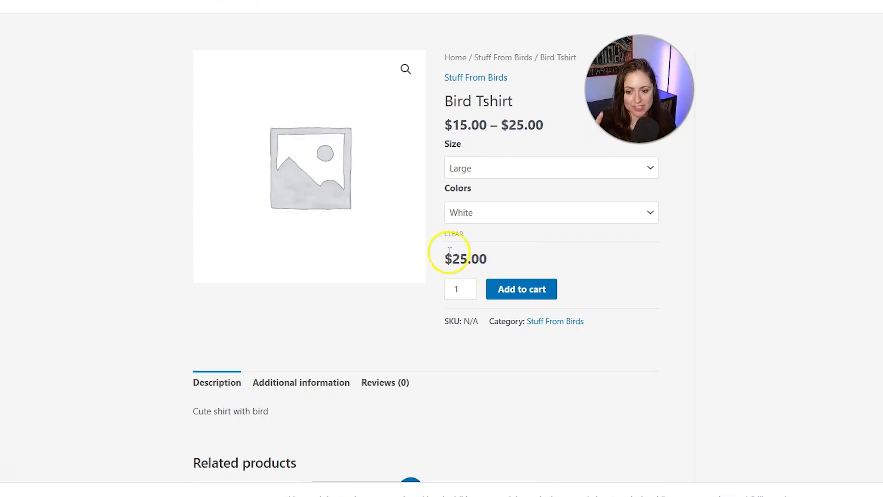
{"action": "left_click", "coordinate": [502, 214]}
{"action": "left_click", "coordinate": [498, 267]}
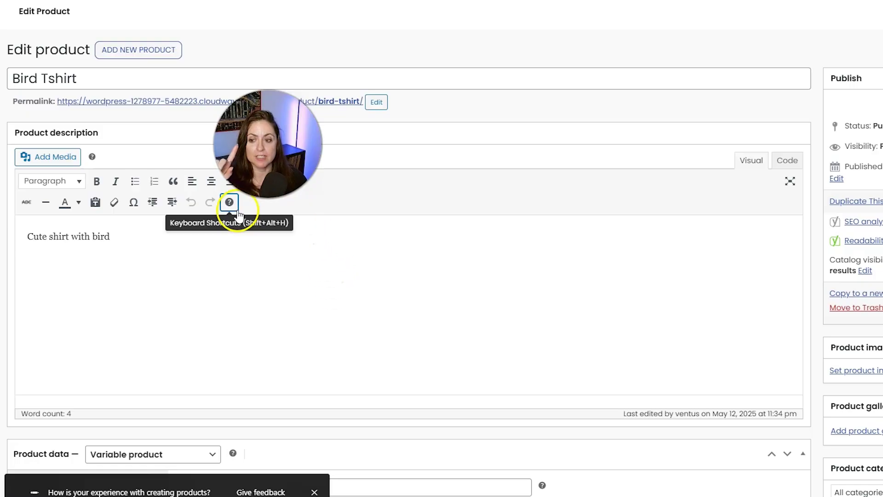
Start a new product named Bird Feeder with the description "Feed your birds".
{"action": "left_click", "coordinate": [146, 54]}
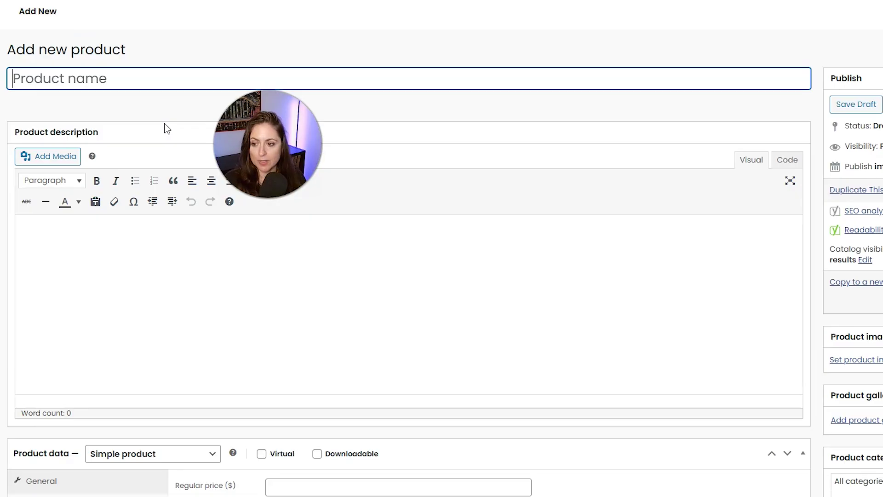
{"action": "type", "text": "Bird Feeder"}
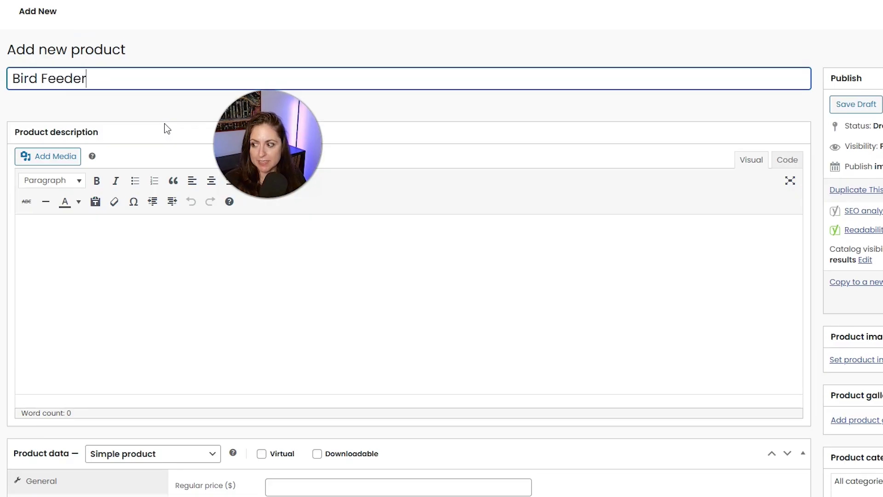
{"action": "left_click", "coordinate": [144, 239]}
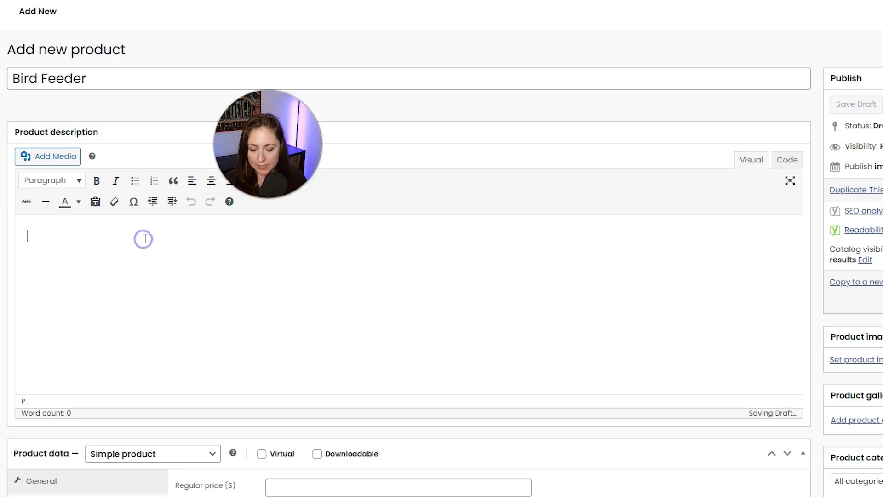
{"action": "type", "text": "Feeder"}
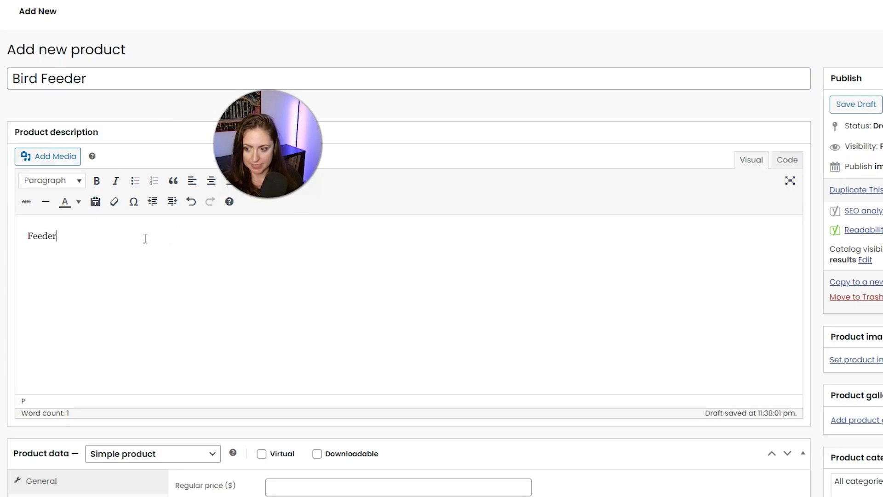
{"action": "key", "text": "BackSpace"}
{"action": "key", "text": "BackSpace"}
{"action": "type", "text": "your birds"}
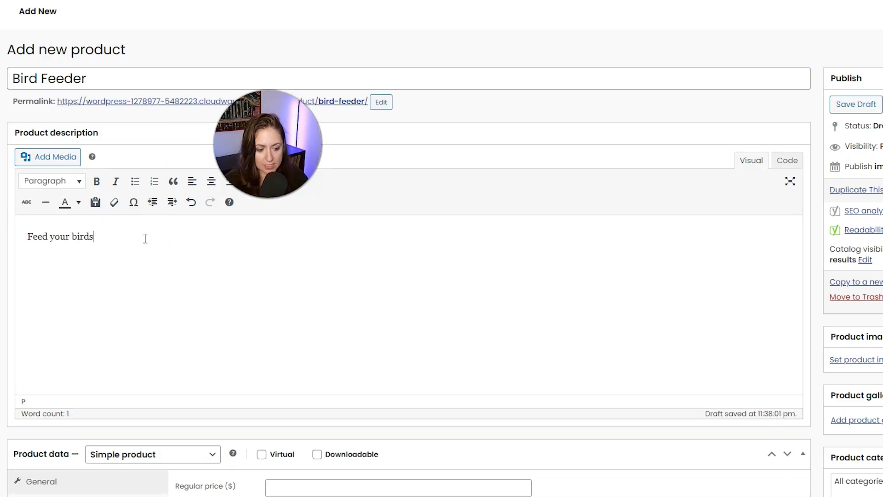
{"action": "scroll", "coordinate": [207, 213], "scroll_direction": "down", "scroll_amount": 5}
{"action": "left_click", "coordinate": [201, 215]}
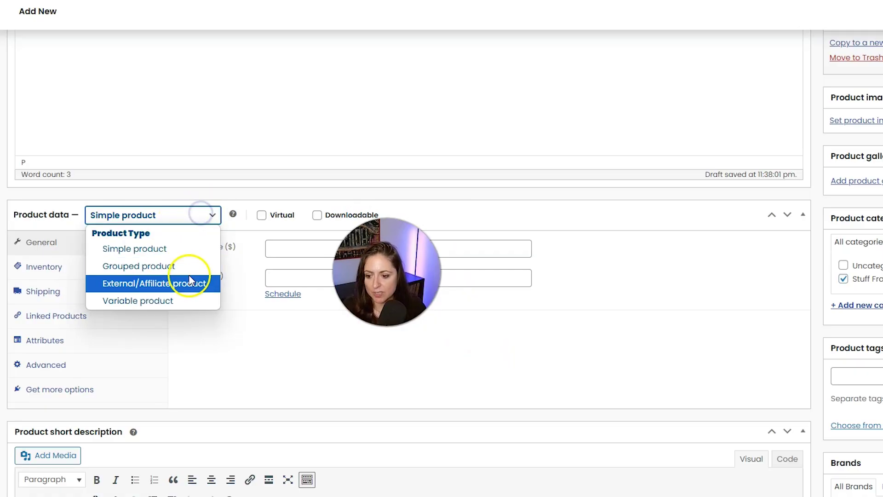
{"action": "left_click", "coordinate": [197, 283]}
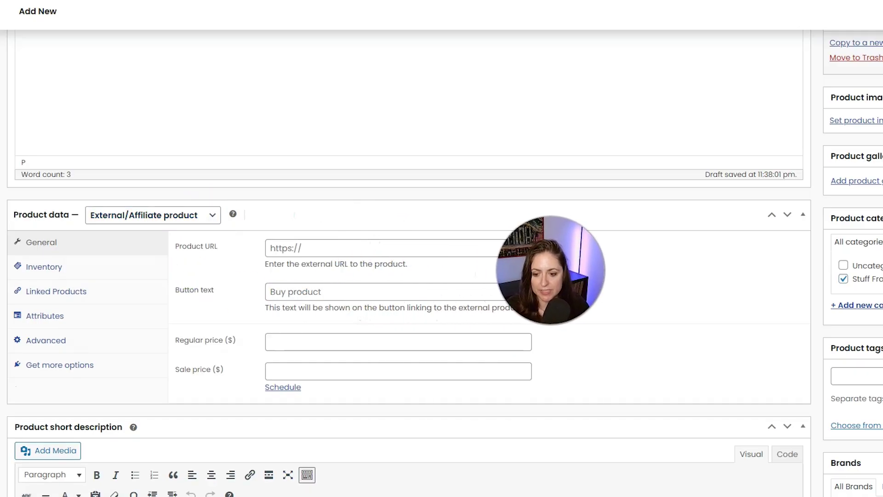
{"action": "left_click", "coordinate": [283, 248]}
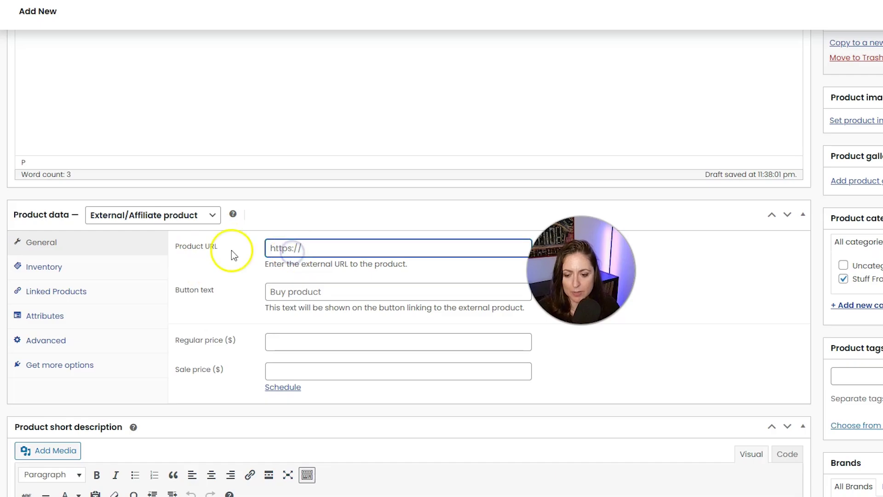
{"action": "type", "text": "https://a.co/d/bQDFWHo"}
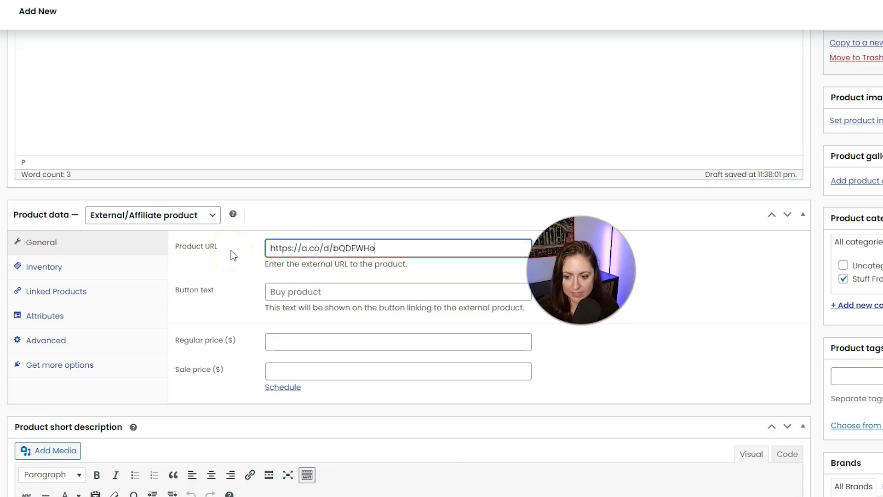
Set the external product's button text to "Buy on Amazon" and its regular price to $89.99.
{"action": "left_click", "coordinate": [279, 292]}
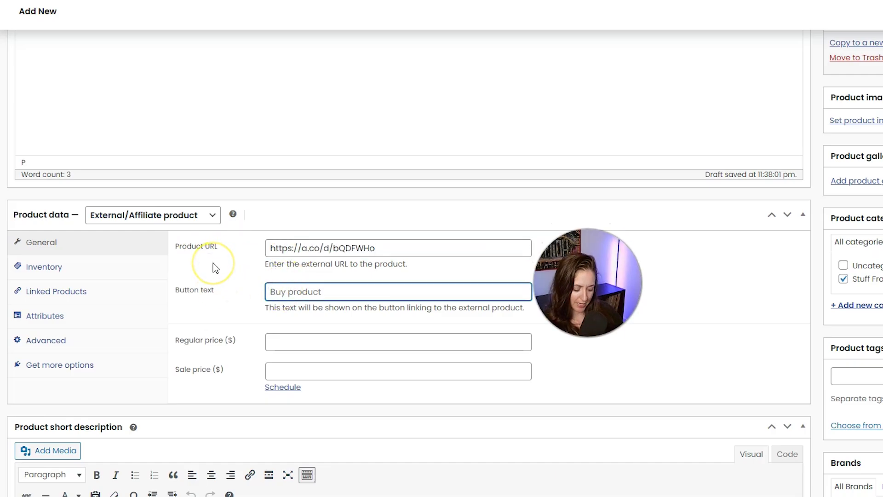
{"action": "type", "text": "Buy on Amazon"}
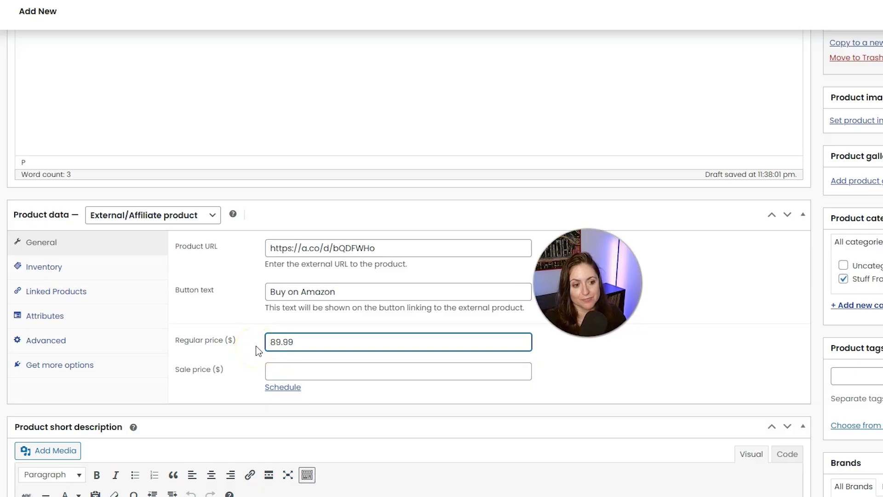
Publish the Bird Feeder product and open its store page in a new browser tab.
{"action": "left_click", "coordinate": [838, 69]}
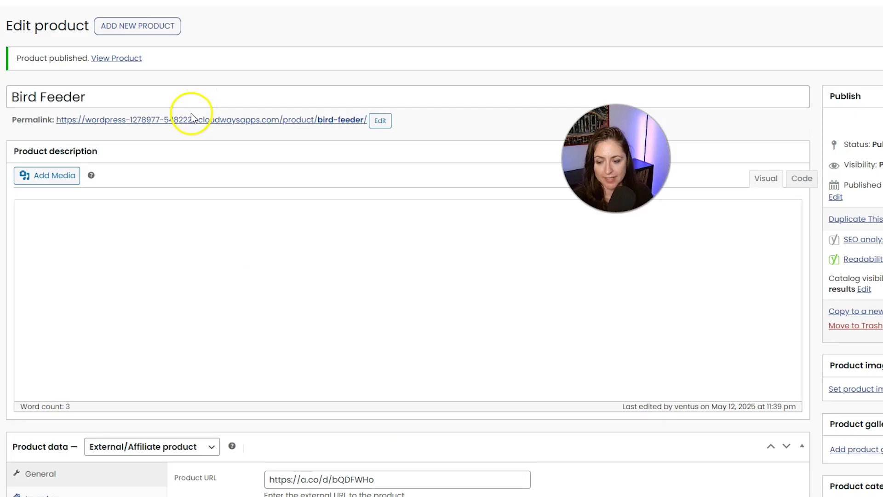
{"action": "right_click", "coordinate": [188, 121]}
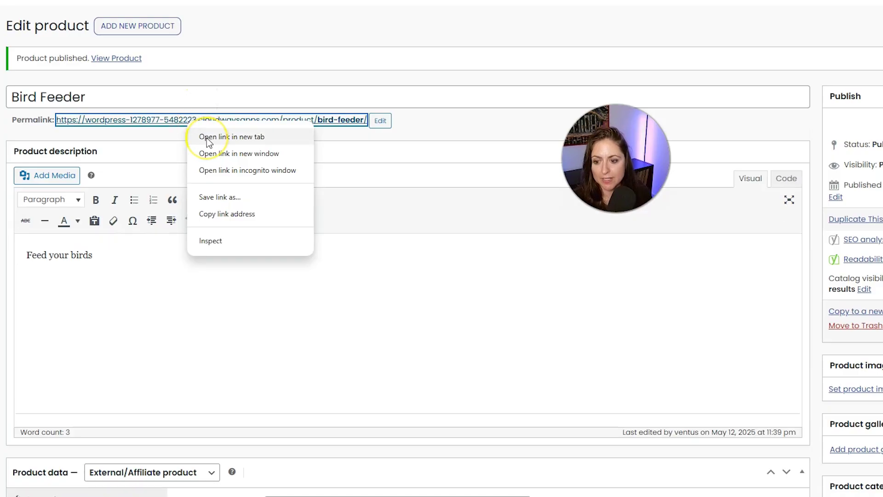
{"action": "left_click", "coordinate": [210, 138]}
Test the Buy on Amazon link on the Bird Feeder store page.
{"action": "left_click", "coordinate": [458, 295]}
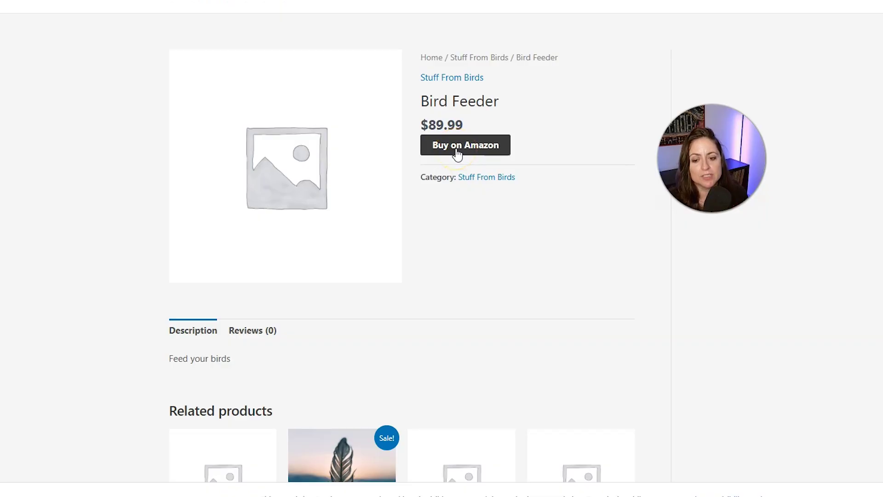
{"action": "left_click", "coordinate": [459, 153]}
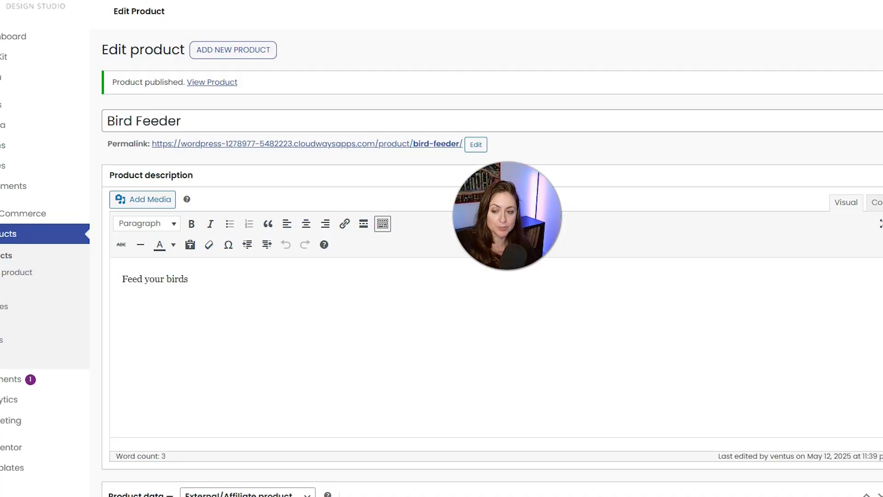
Start another new product named All About Birds with the description "more bird stuff".
{"action": "left_click", "coordinate": [266, 55]}
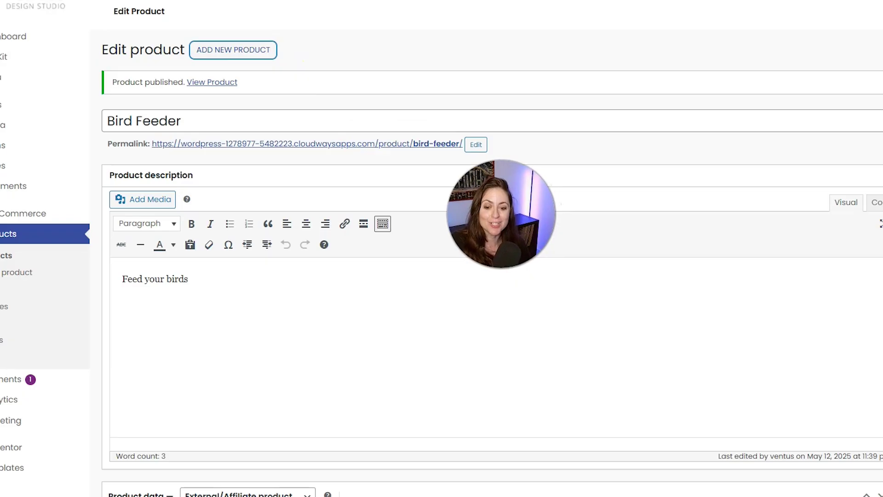
{"action": "left_click", "coordinate": [192, 78]}
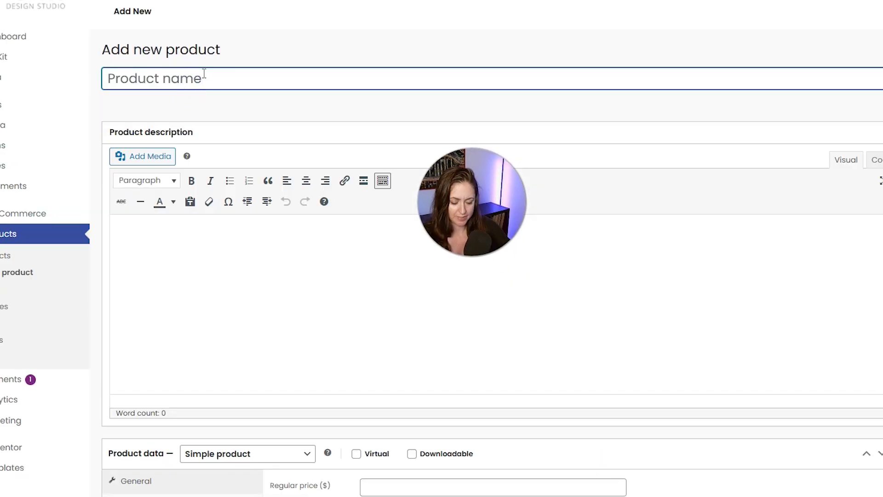
{"action": "type", "text": "Al"}
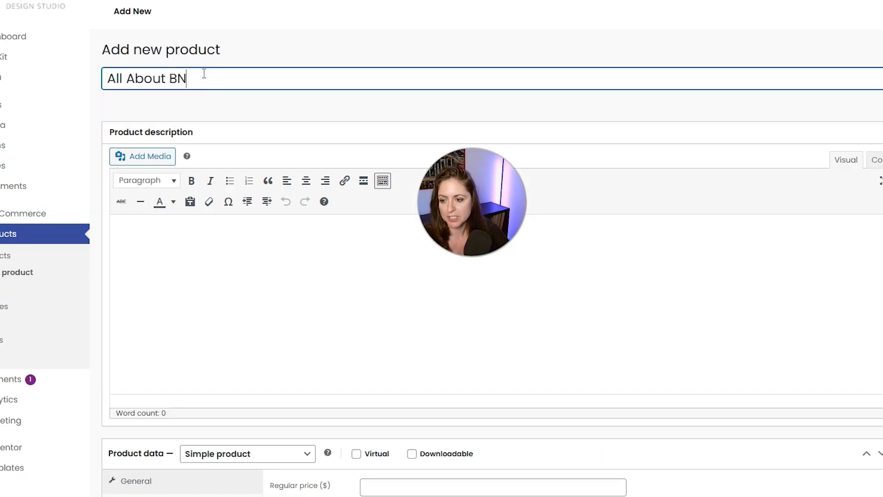
{"action": "type", "text": "l About Birds"}
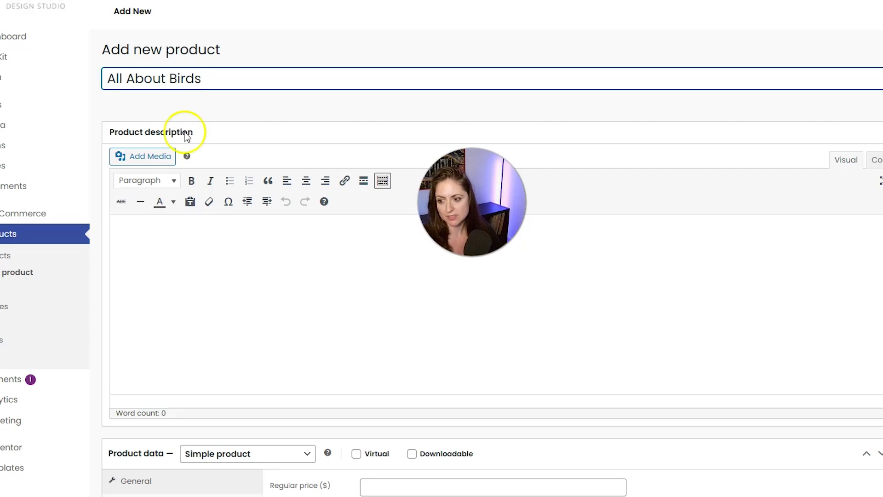
{"action": "left_click", "coordinate": [152, 249]}
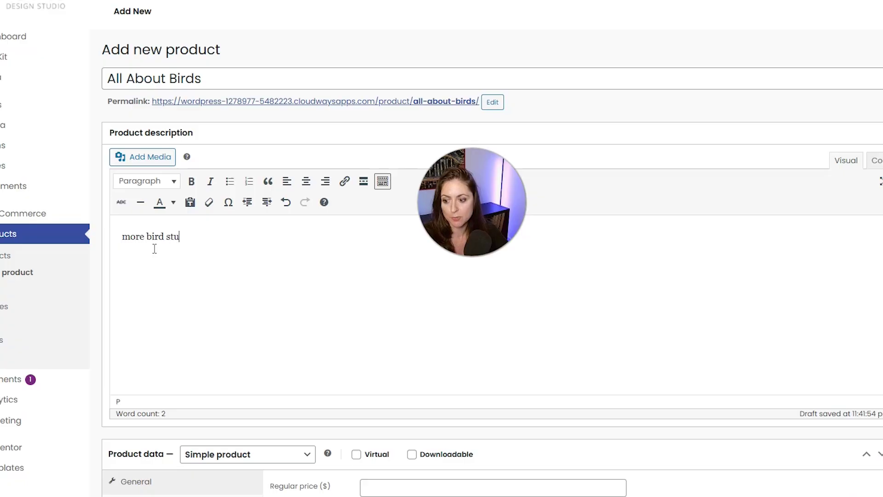
Choose Simple product as the type for All About Birds and mark it as Virtual.
{"action": "scroll", "coordinate": [267, 221], "scroll_direction": "down", "scroll_amount": 5}
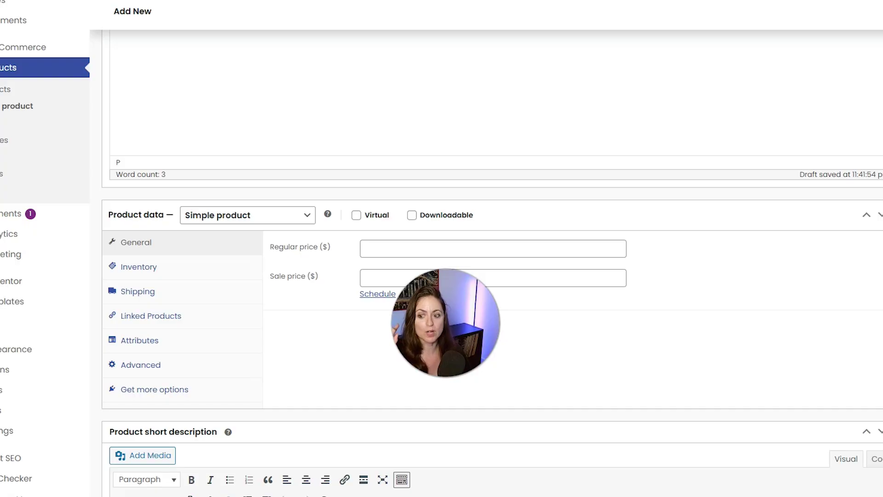
{"action": "left_click", "coordinate": [273, 216]}
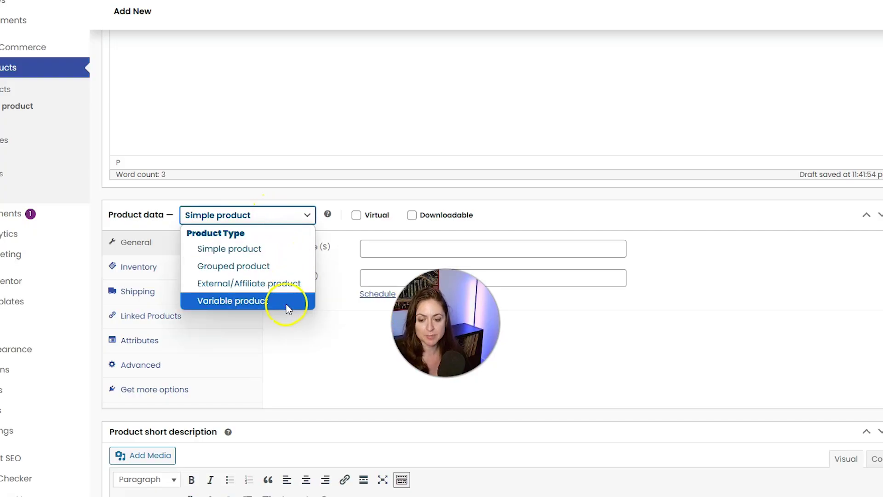
{"action": "left_click", "coordinate": [272, 248]}
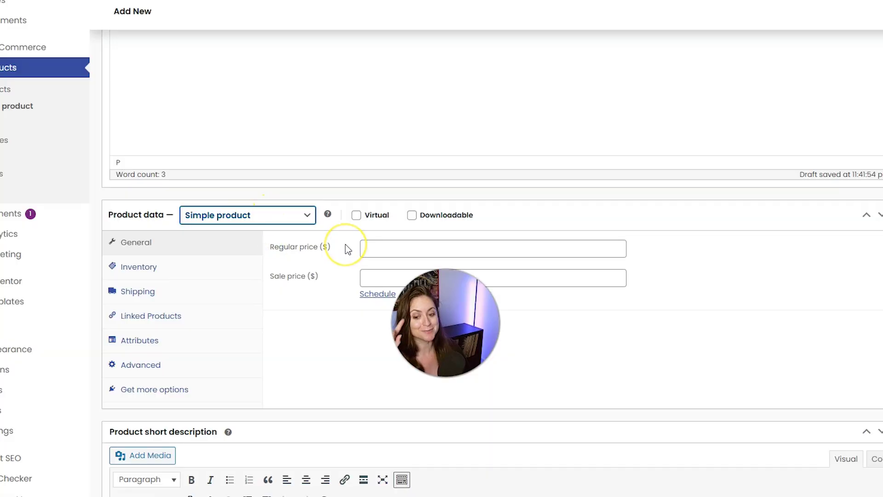
{"action": "left_click_drag", "start_coordinate": [446, 323], "coordinate": [581, 308]}
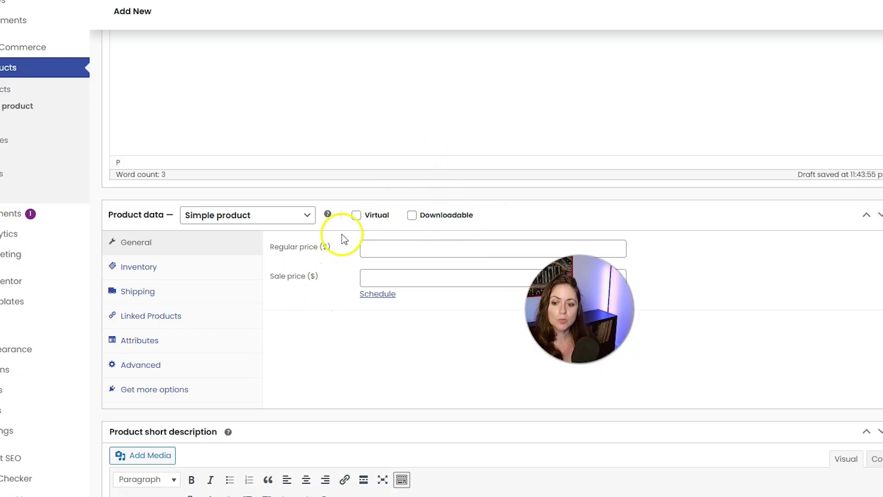
{"action": "left_click", "coordinate": [356, 215]}
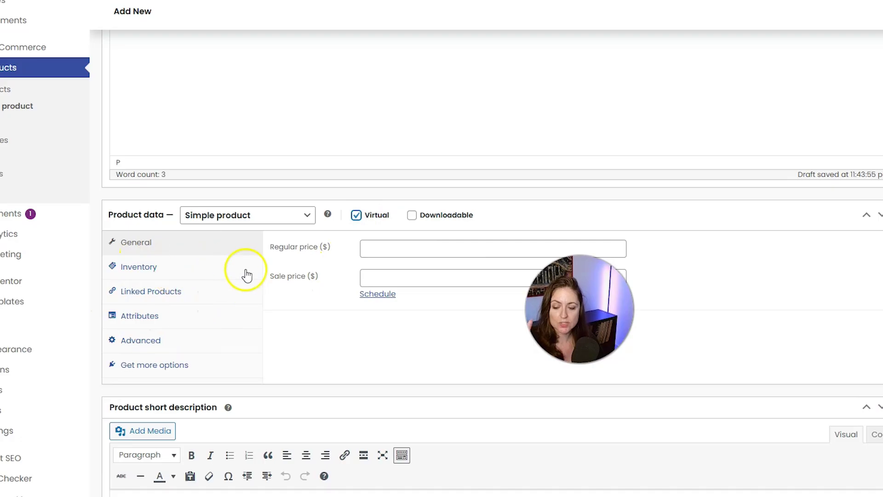
Set the regular price of All About Birds to $100.
{"action": "left_click", "coordinate": [325, 279]}
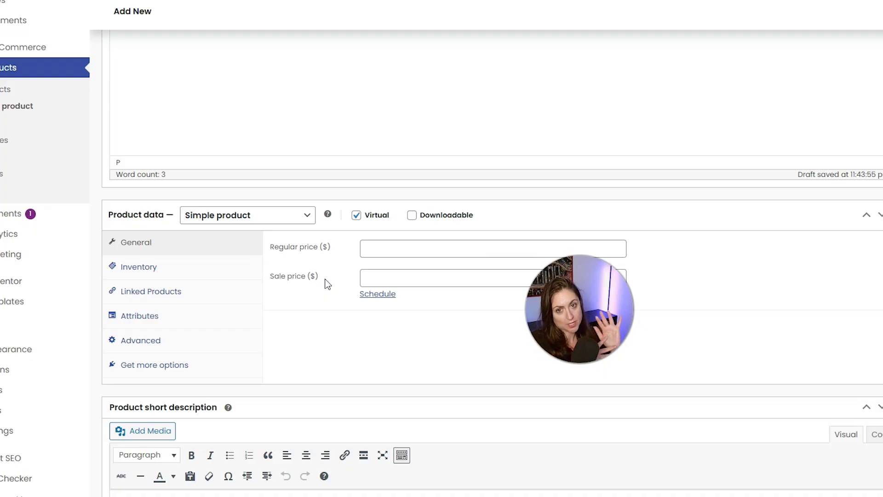
{"action": "type", "text": "100"}
{"action": "left_click", "coordinate": [335, 332]}
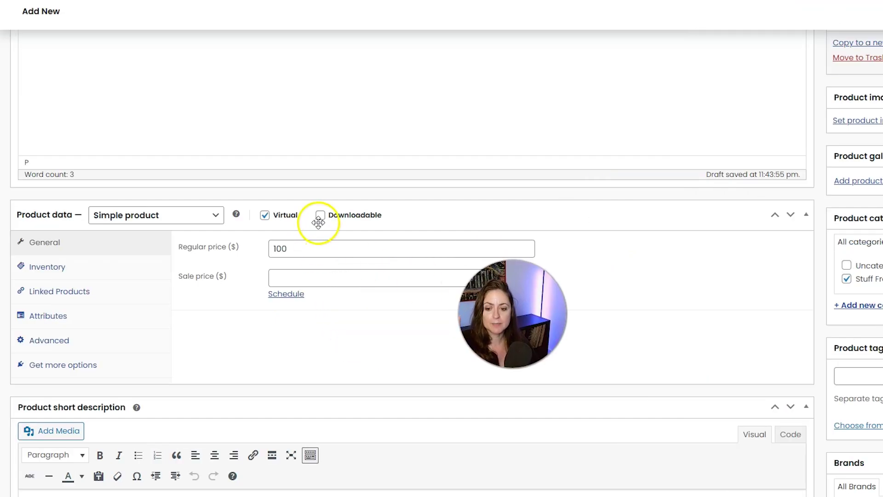
{"action": "left_click", "coordinate": [321, 215]}
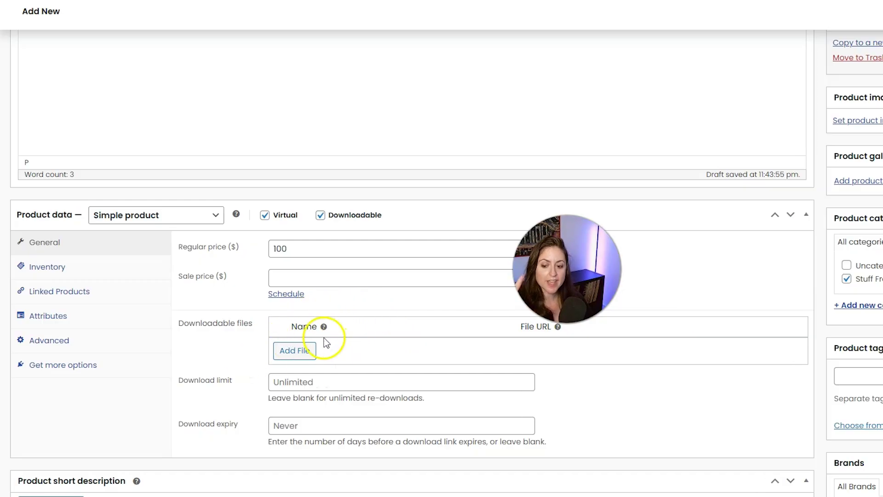
{"action": "left_click", "coordinate": [291, 359]}
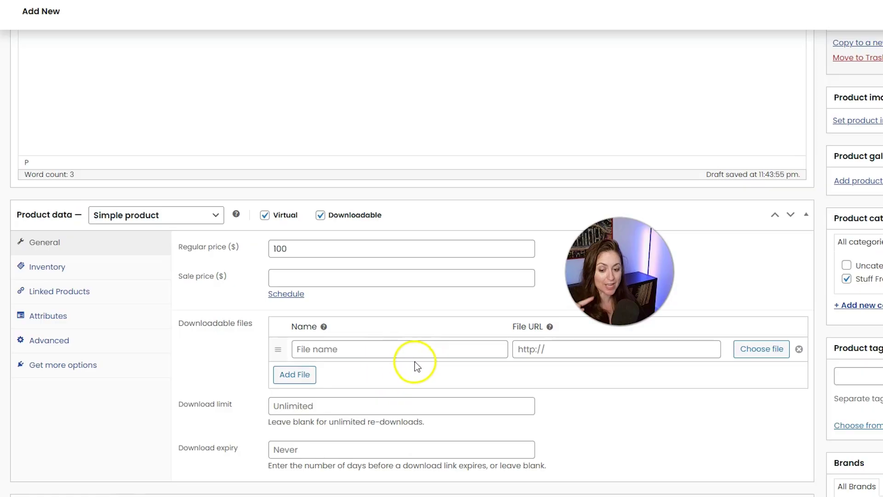
{"action": "left_click", "coordinate": [761, 348]}
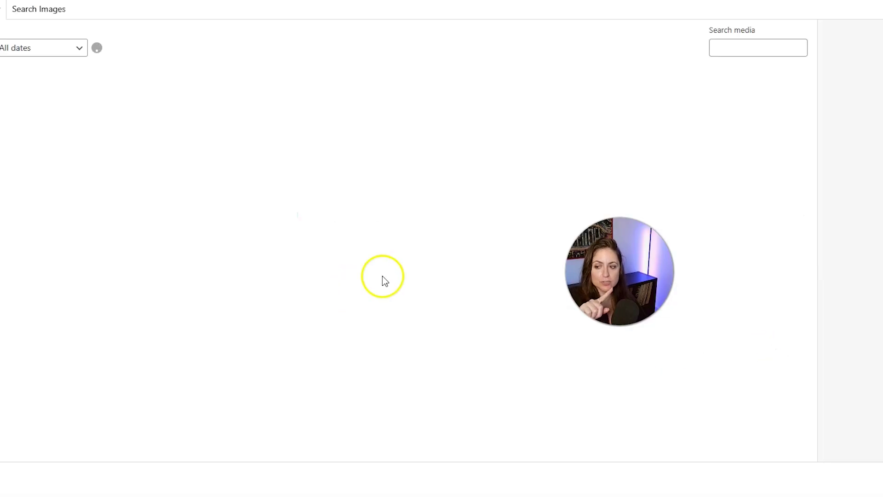
{"action": "left_click", "coordinate": [882, 4]}
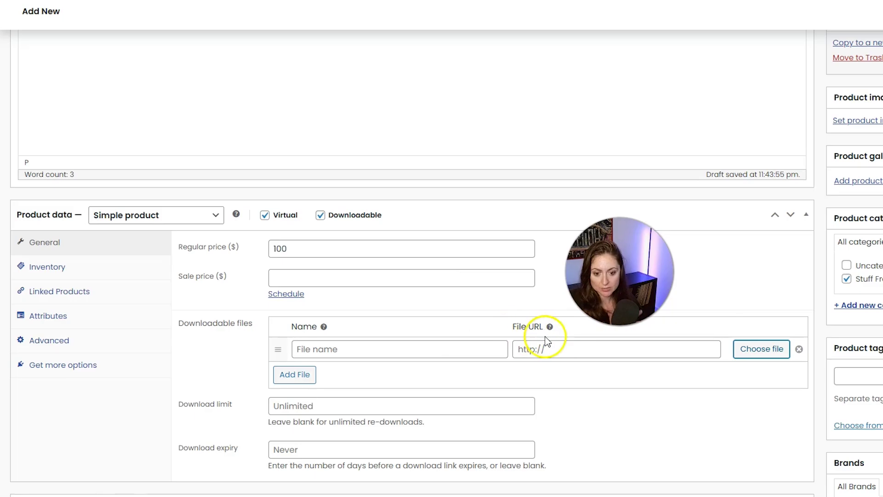
{"action": "left_click", "coordinate": [336, 349]}
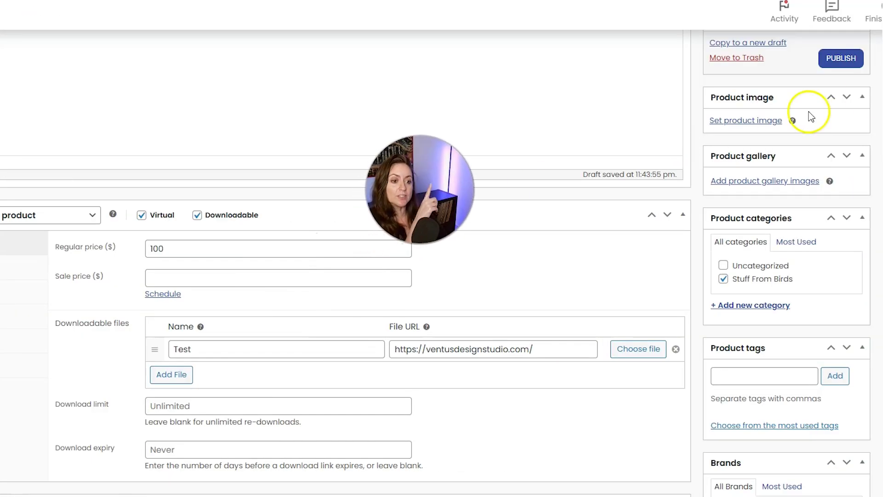
Publish the All About Birds product and open its store page.
{"action": "left_click", "coordinate": [844, 57]}
{"action": "scroll", "coordinate": [663, 149], "scroll_direction": "up", "scroll_amount": 5}
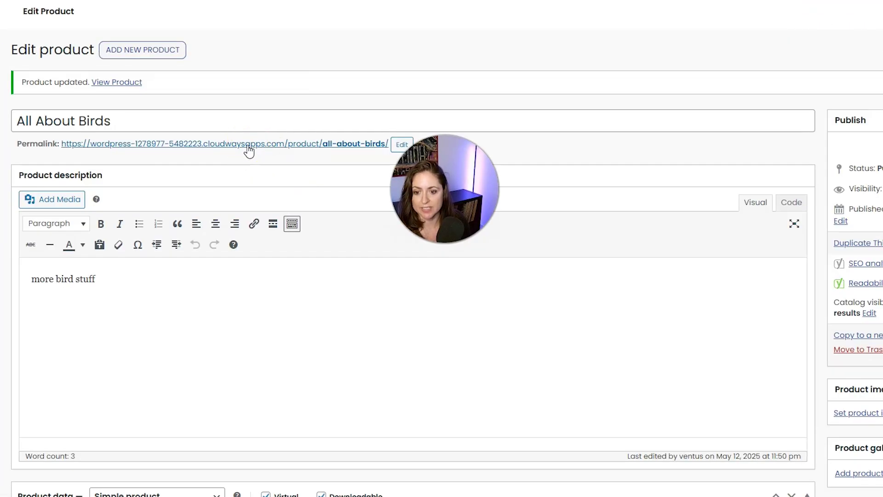
{"action": "left_click", "coordinate": [249, 150]}
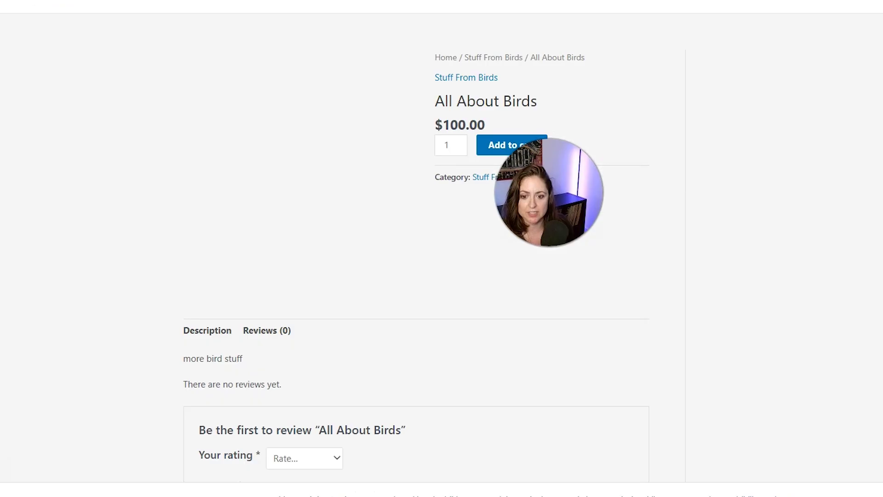